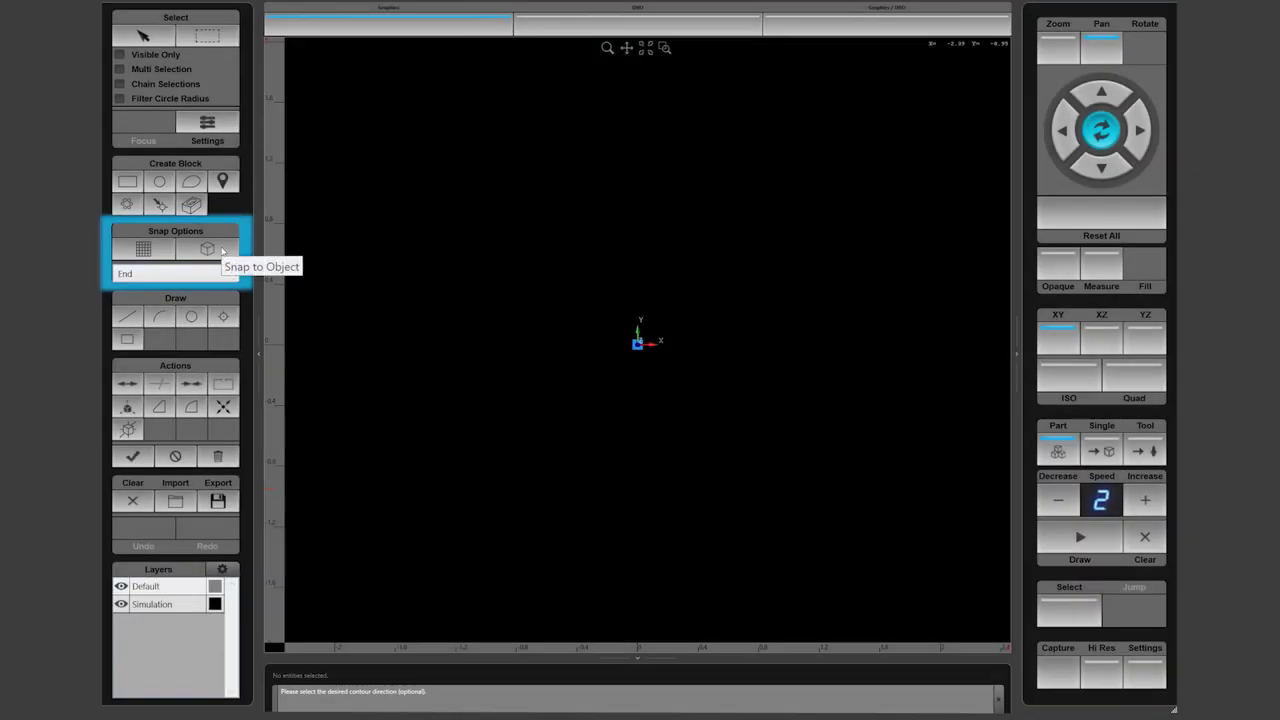
# Enable snapping to objects and set the snap type to Point
pyautogui.click(207, 249)
pyautogui.click(200, 273)
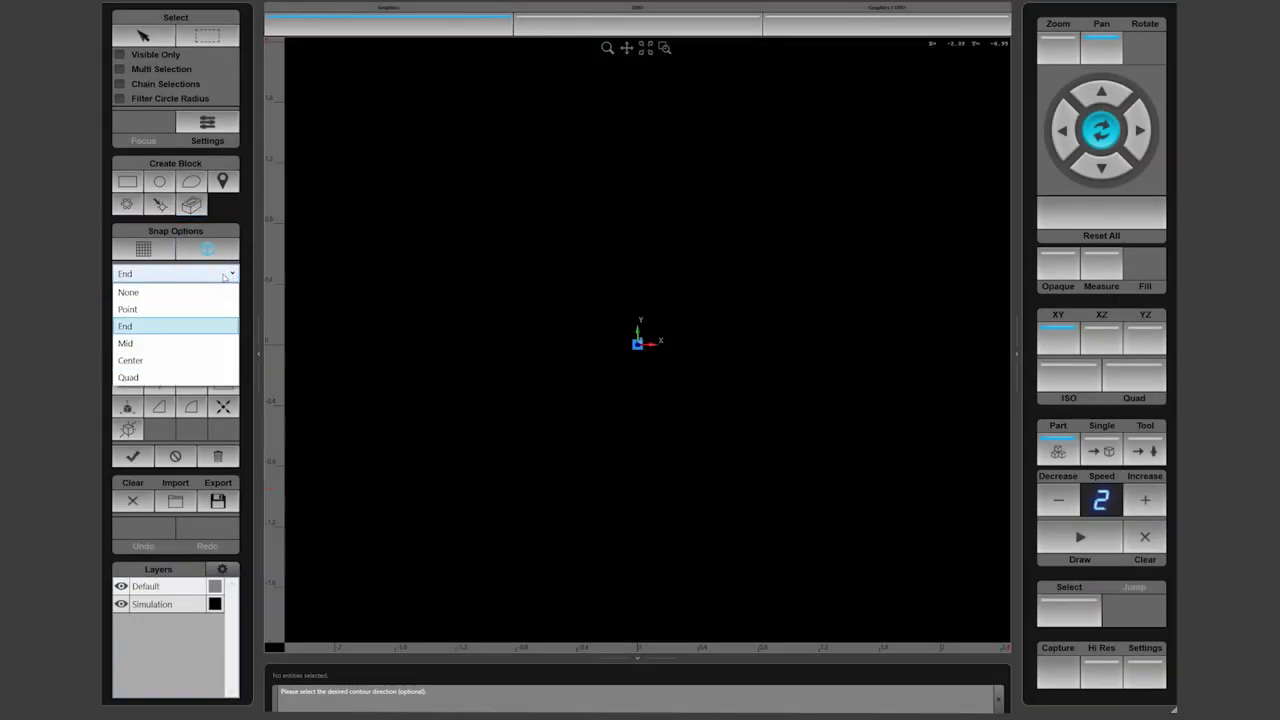
pyautogui.click(206, 309)
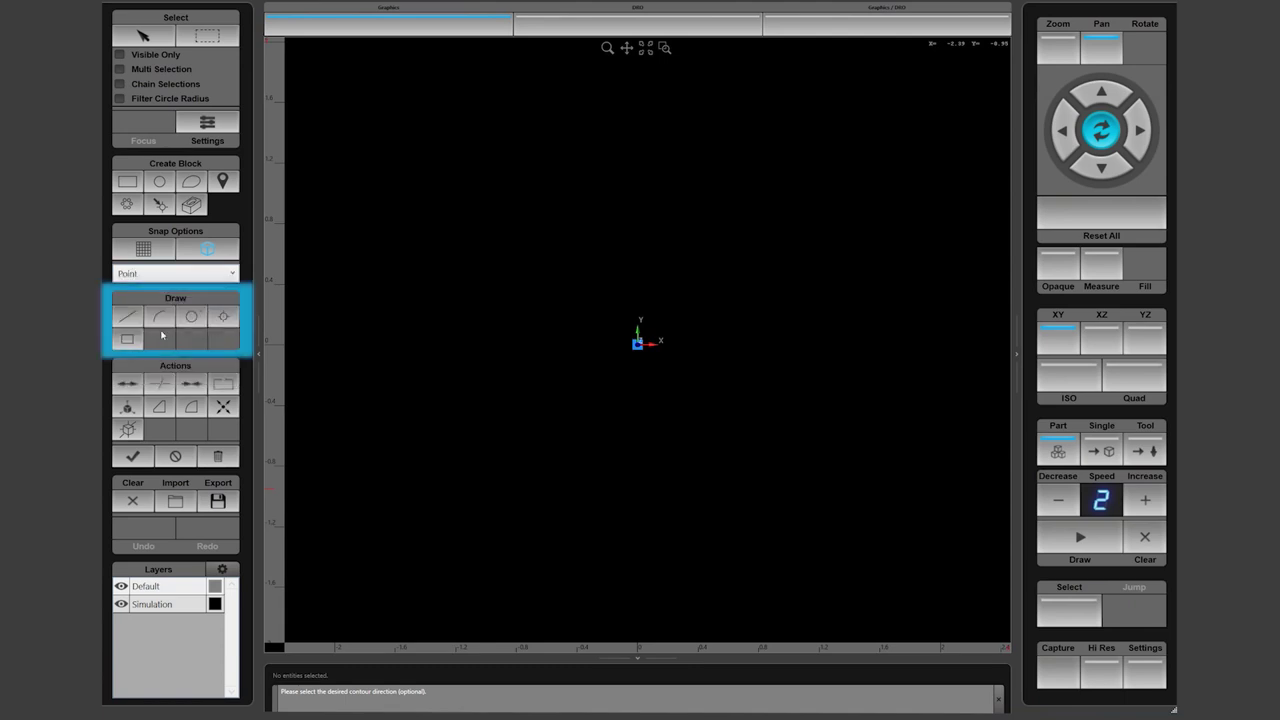
# Draw a rectangle about 1.6 wide and 1.06 high with its lower-left corner at the origin
pyautogui.click(125, 342)
pyautogui.click(656, 327)
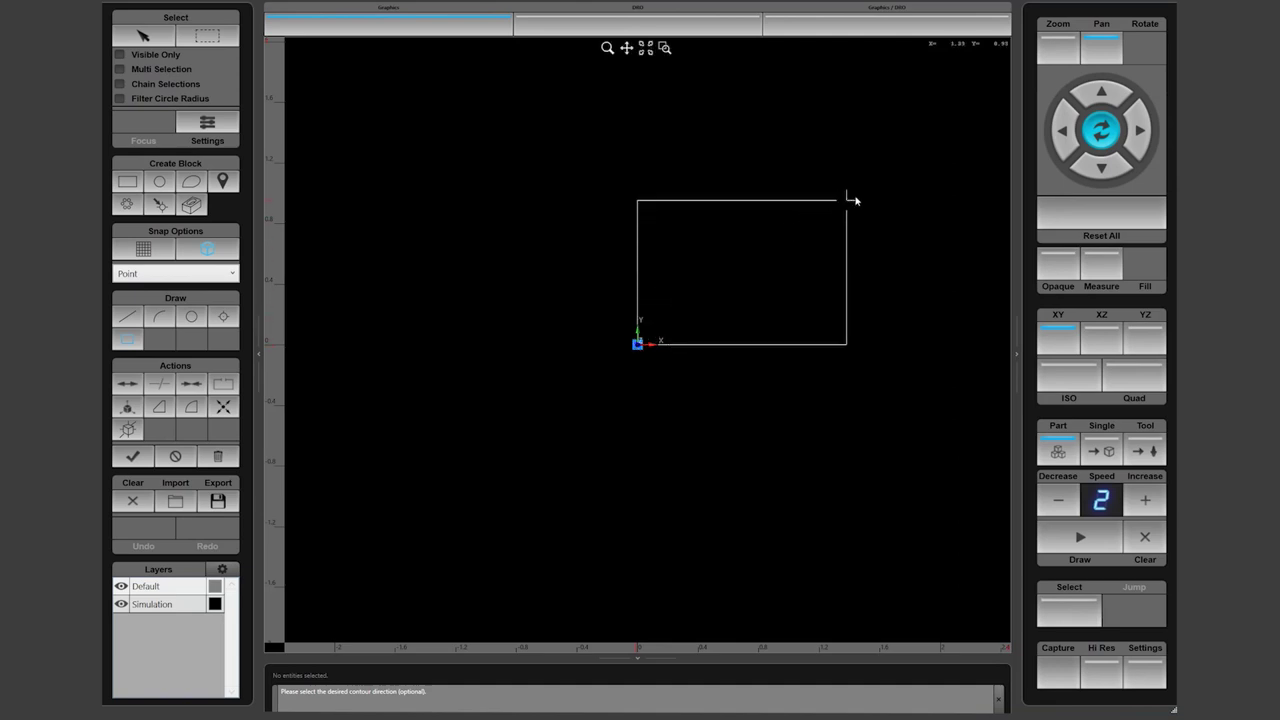
pyautogui.click(882, 184)
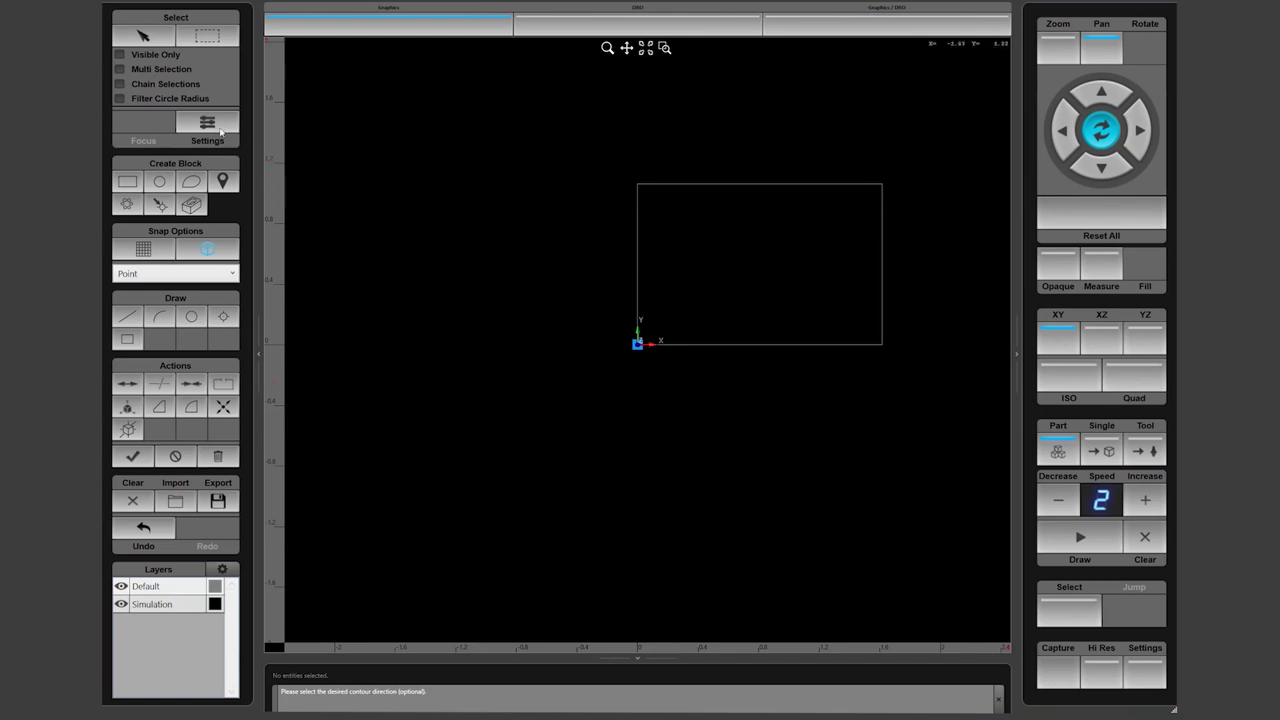
# Set the Chamfer Distance / Fillet Radius to 0.5000 in the drawing settings
pyautogui.click(219, 130)
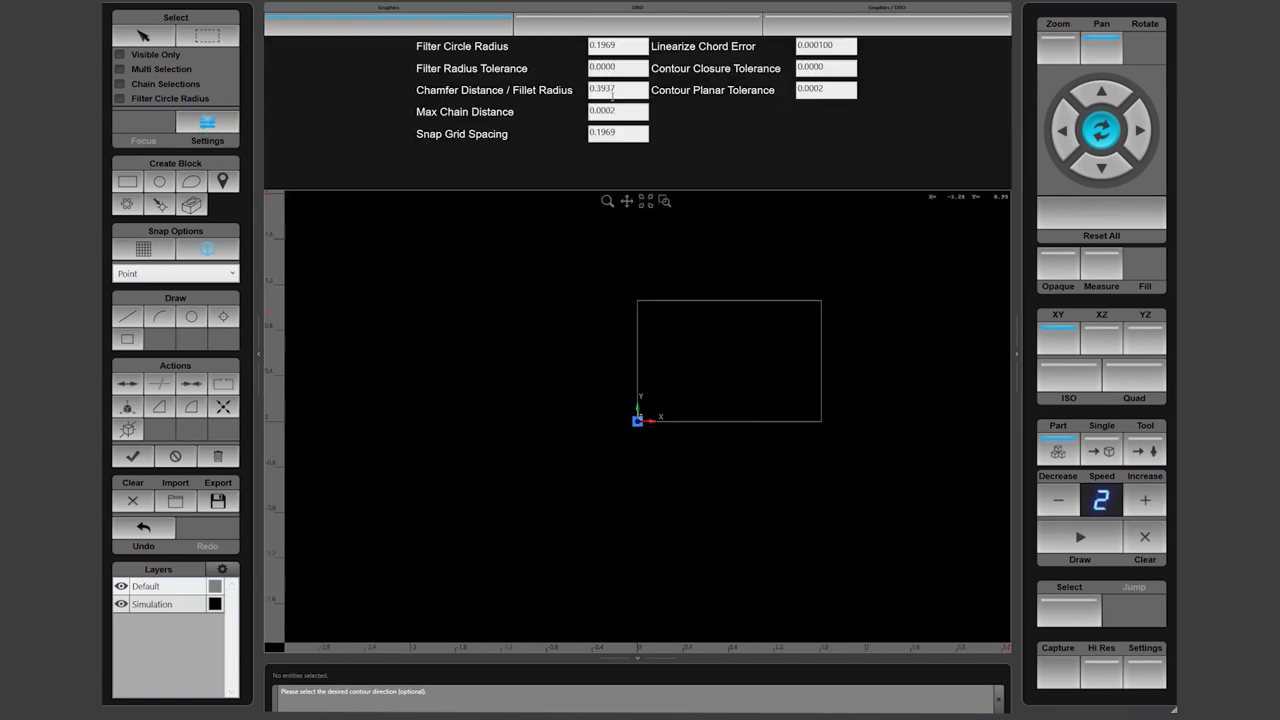
pyautogui.click(397, 173)
pyautogui.click(207, 121)
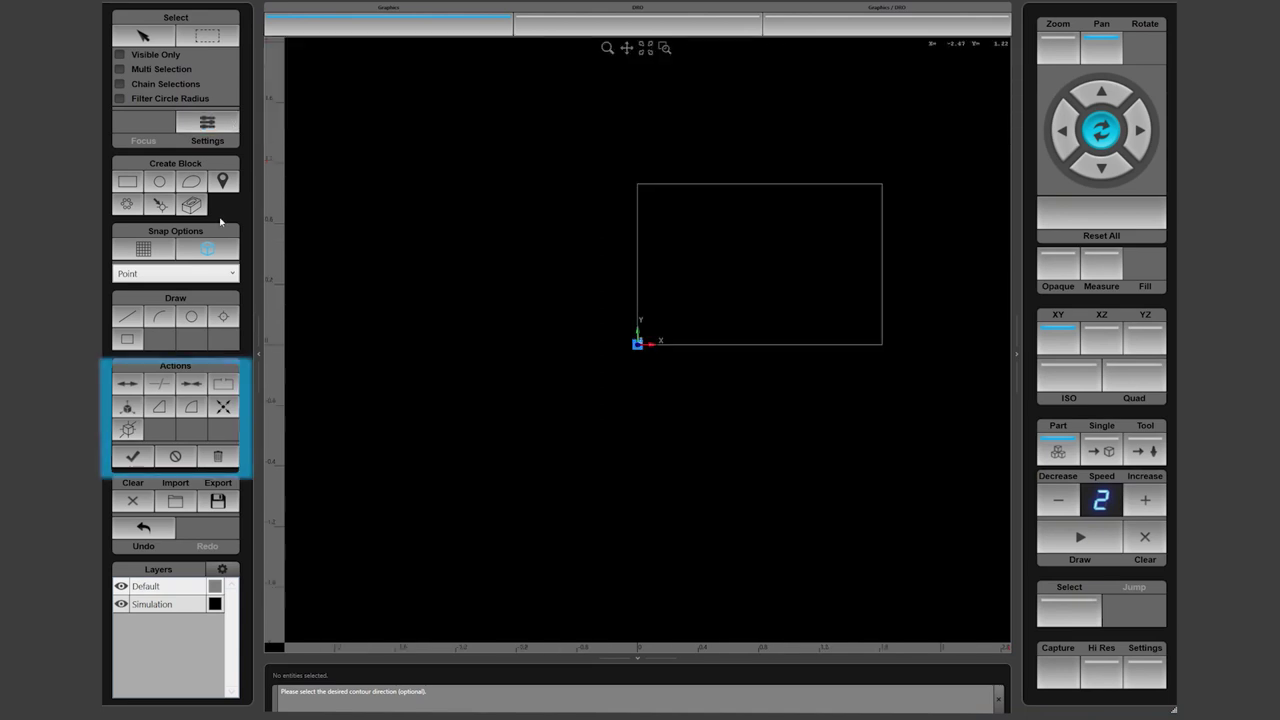
# Chamfer the rectangle's lower-left corner at the origin, between its vertical and horizontal edges
pyautogui.click(159, 407)
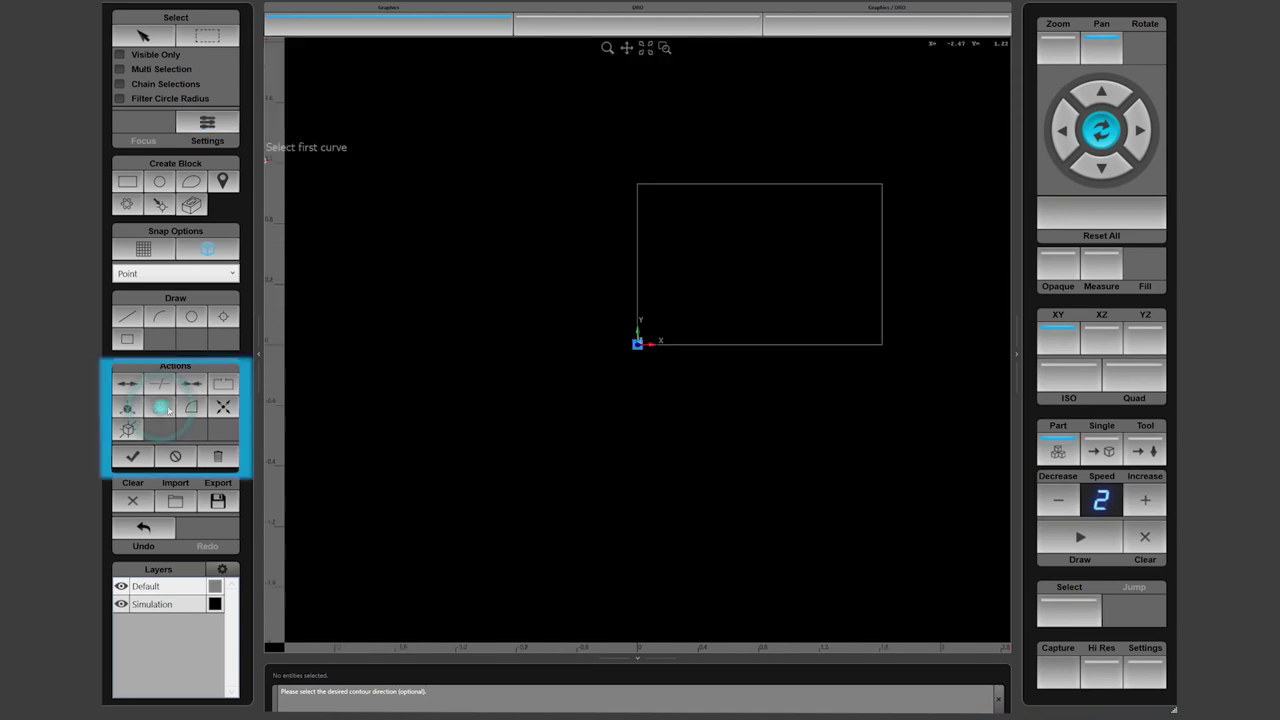
pyautogui.click(636, 280)
pyautogui.click(686, 343)
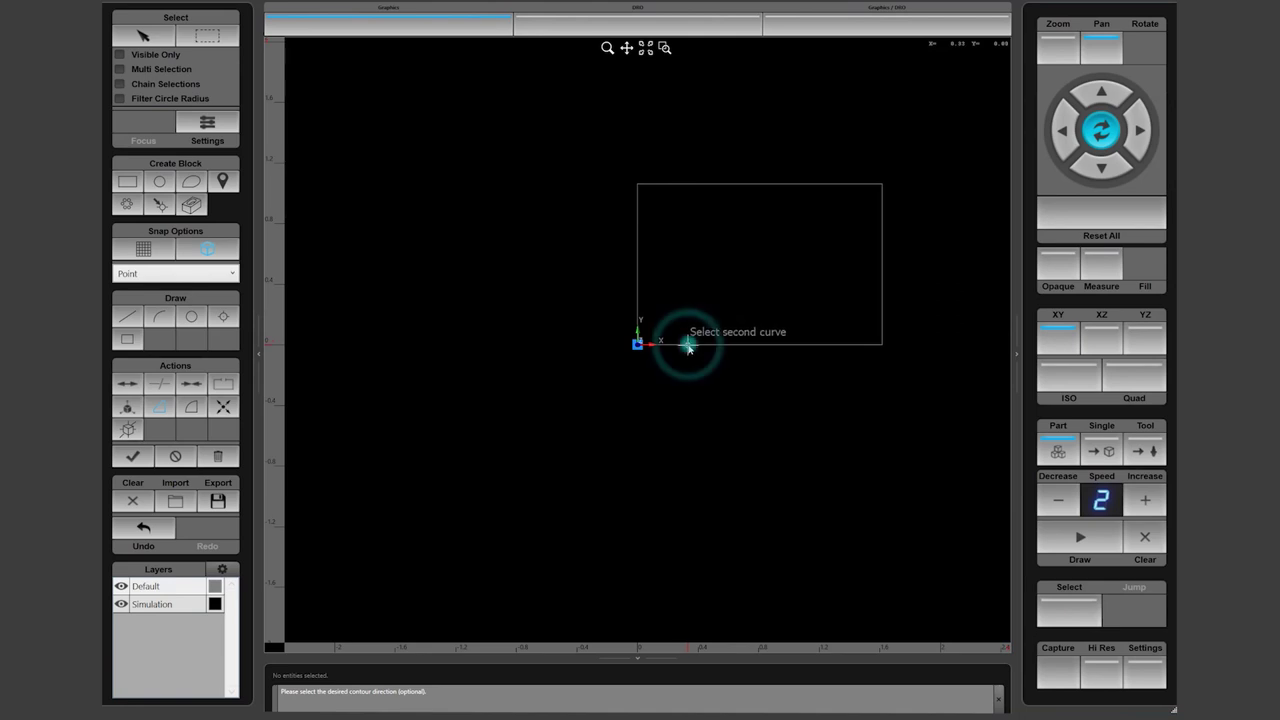
# Fillet the rectangle's upper-right corner between its vertical and top edges
pyautogui.click(194, 409)
pyautogui.click(883, 228)
pyautogui.click(840, 183)
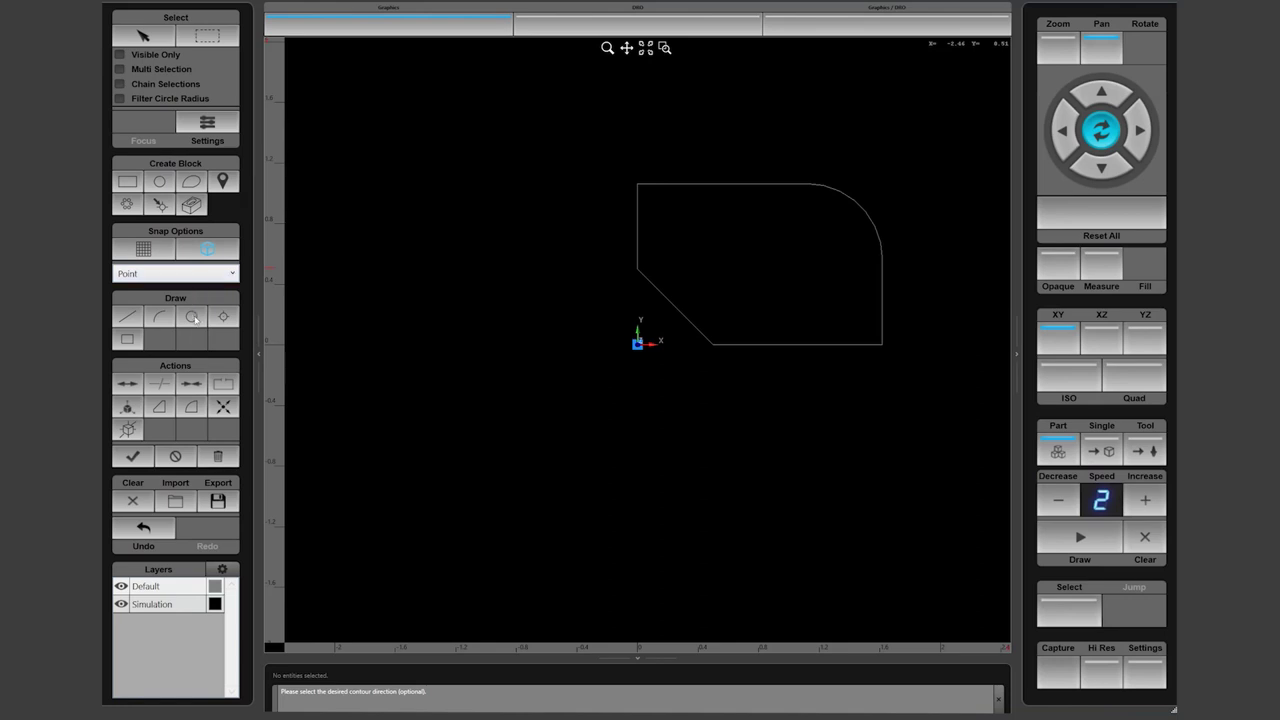
# Draw a circle centred on the origin with a radius of about 1.85, enclosing the rectangle
pyautogui.click(193, 318)
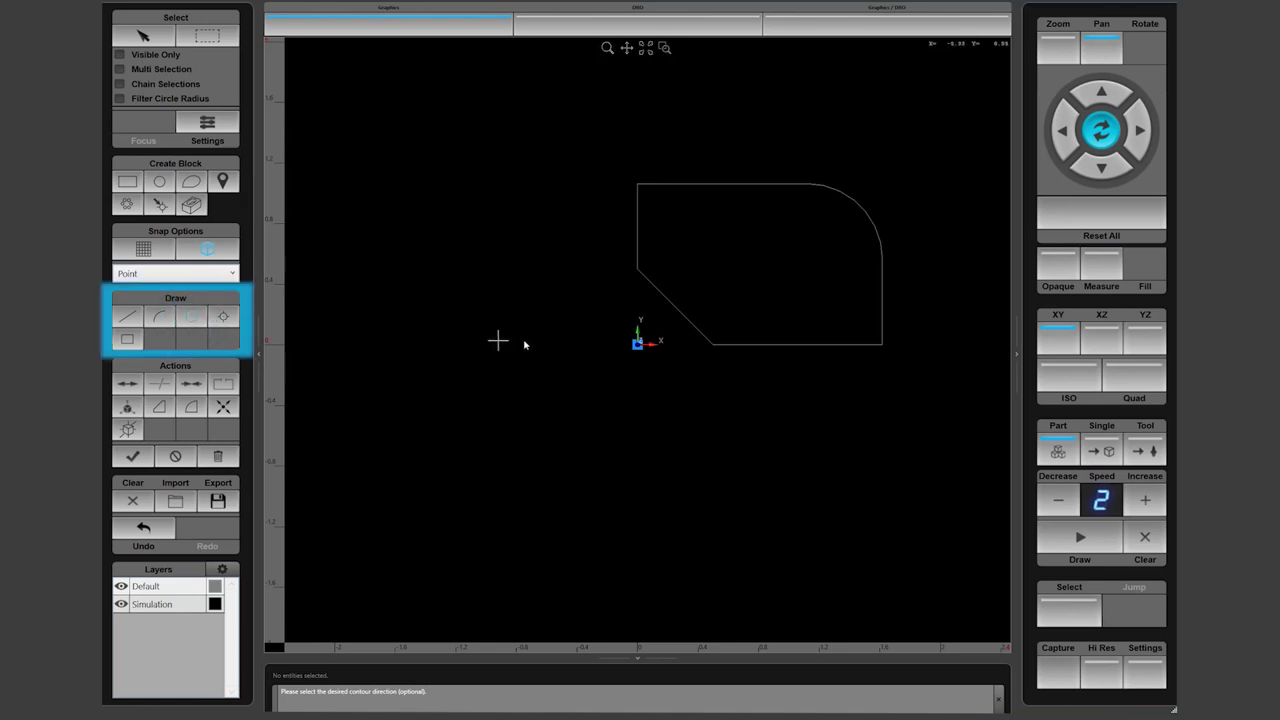
pyautogui.click(638, 344)
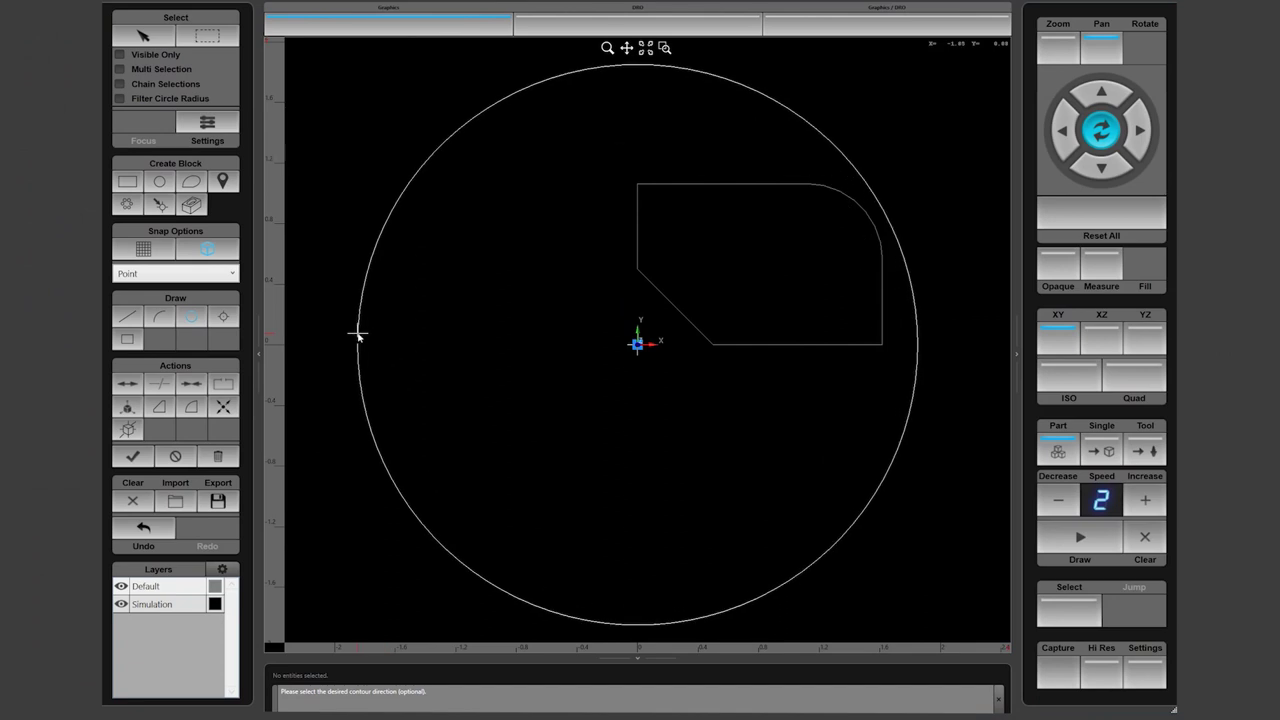
pyautogui.click(358, 336)
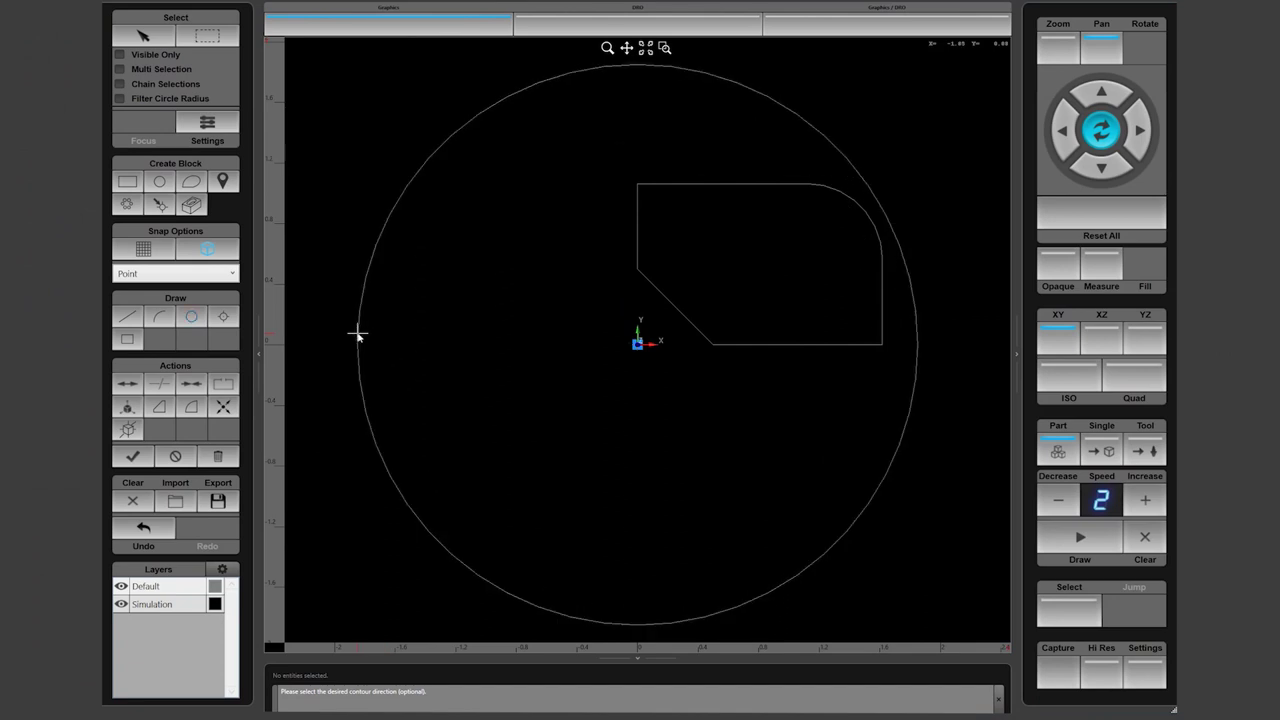
# Select the large circle around the origin and apply a new radius of 2.0000, keeping its centre
pyautogui.click(143, 35)
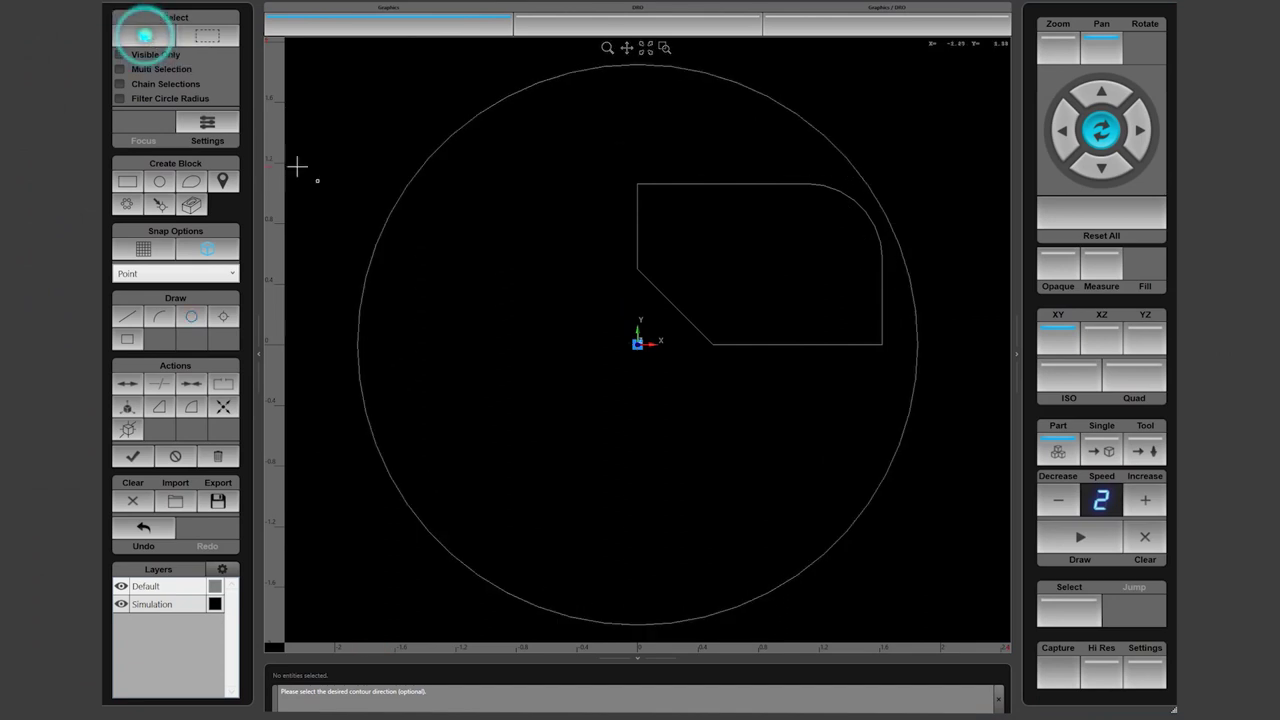
pyautogui.click(375, 245)
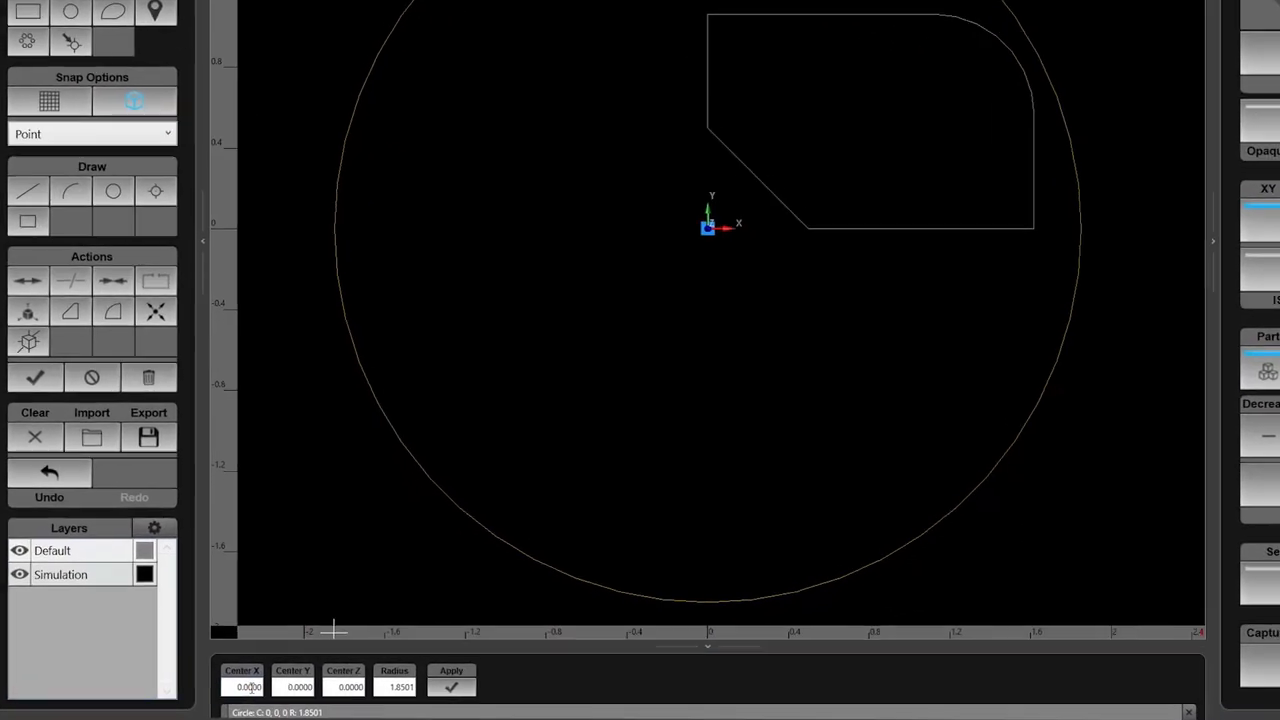
pyautogui.doubleClick(283, 688)
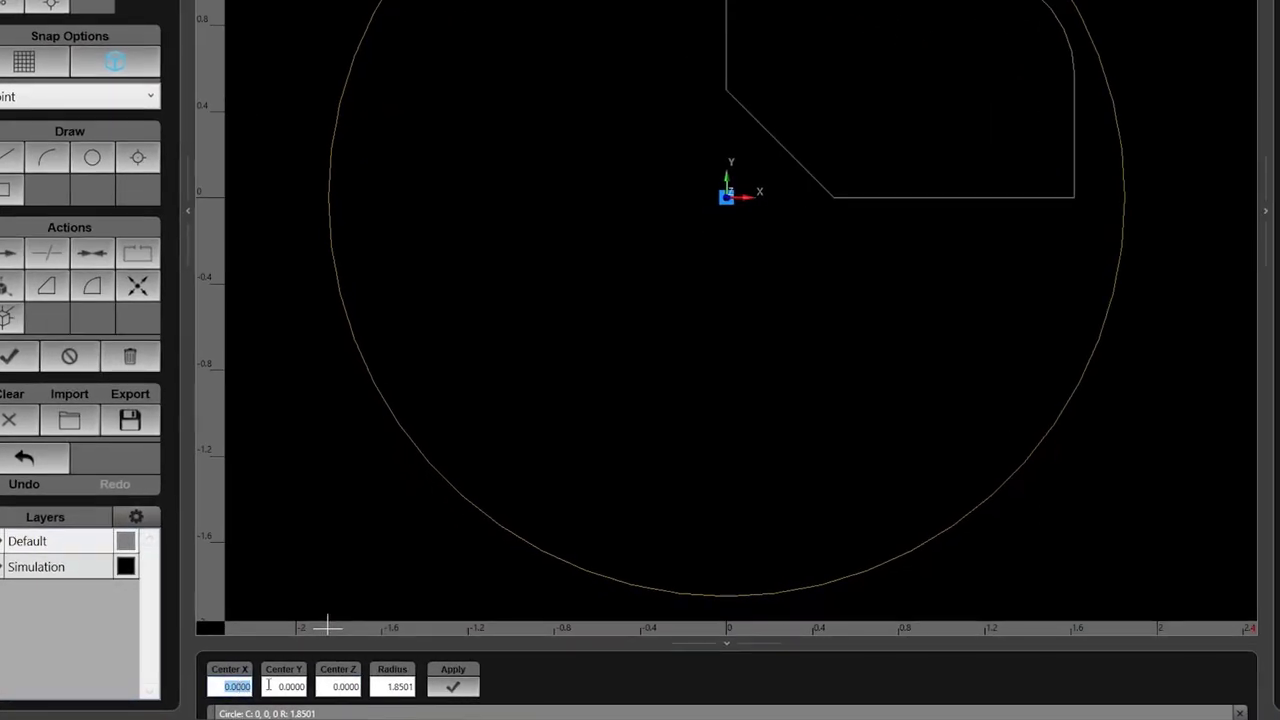
pyautogui.doubleClick(293, 686)
pyautogui.doubleClick(345, 686)
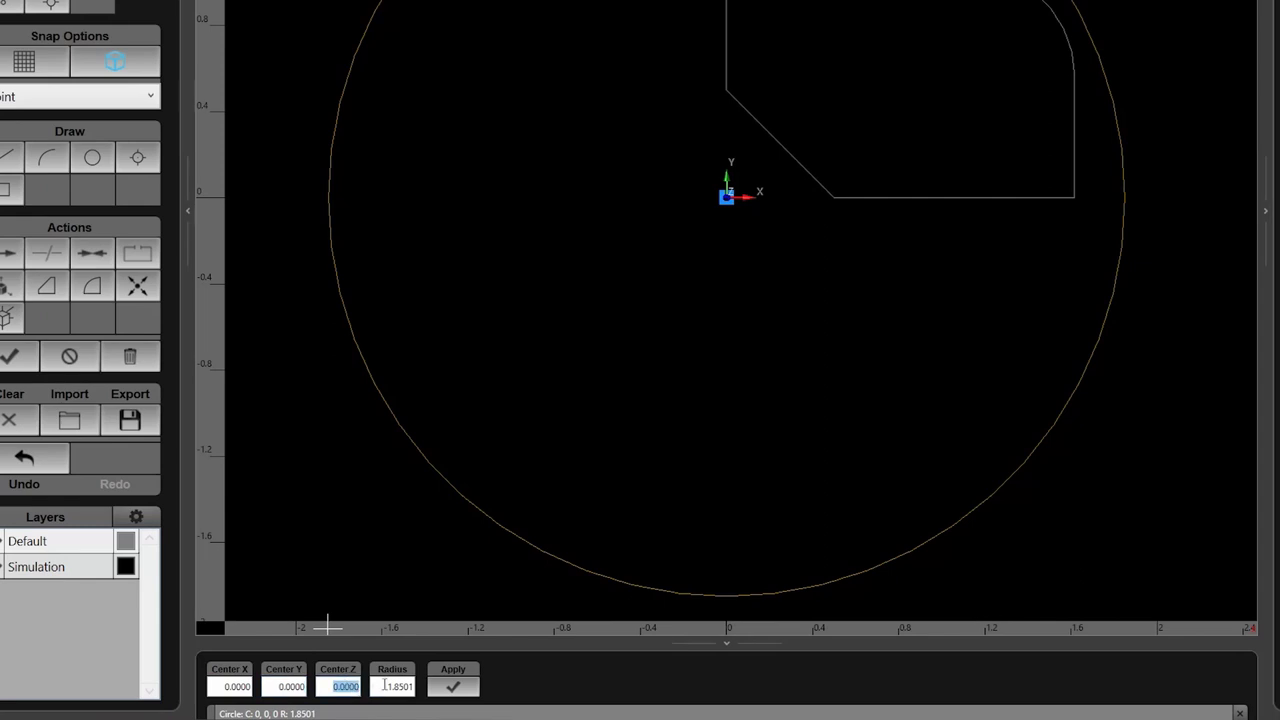
pyautogui.doubleClick(399, 686)
pyautogui.write('2.')
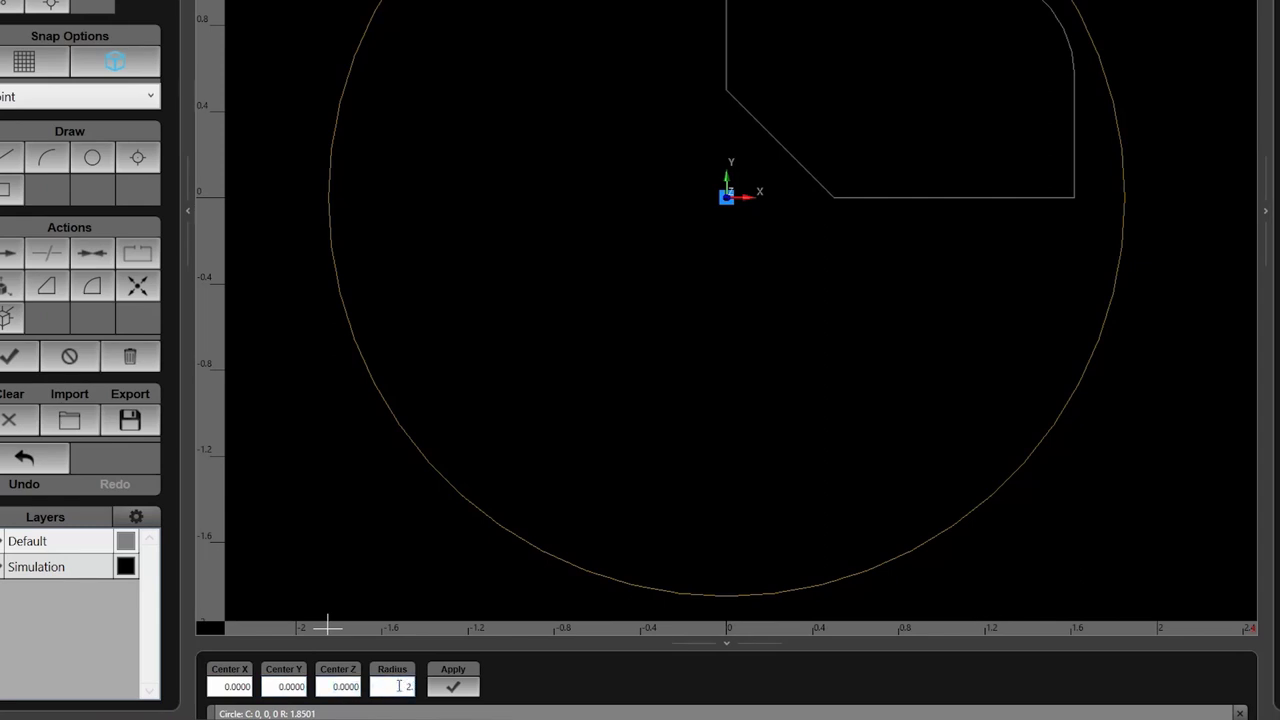
pyautogui.press('Return')
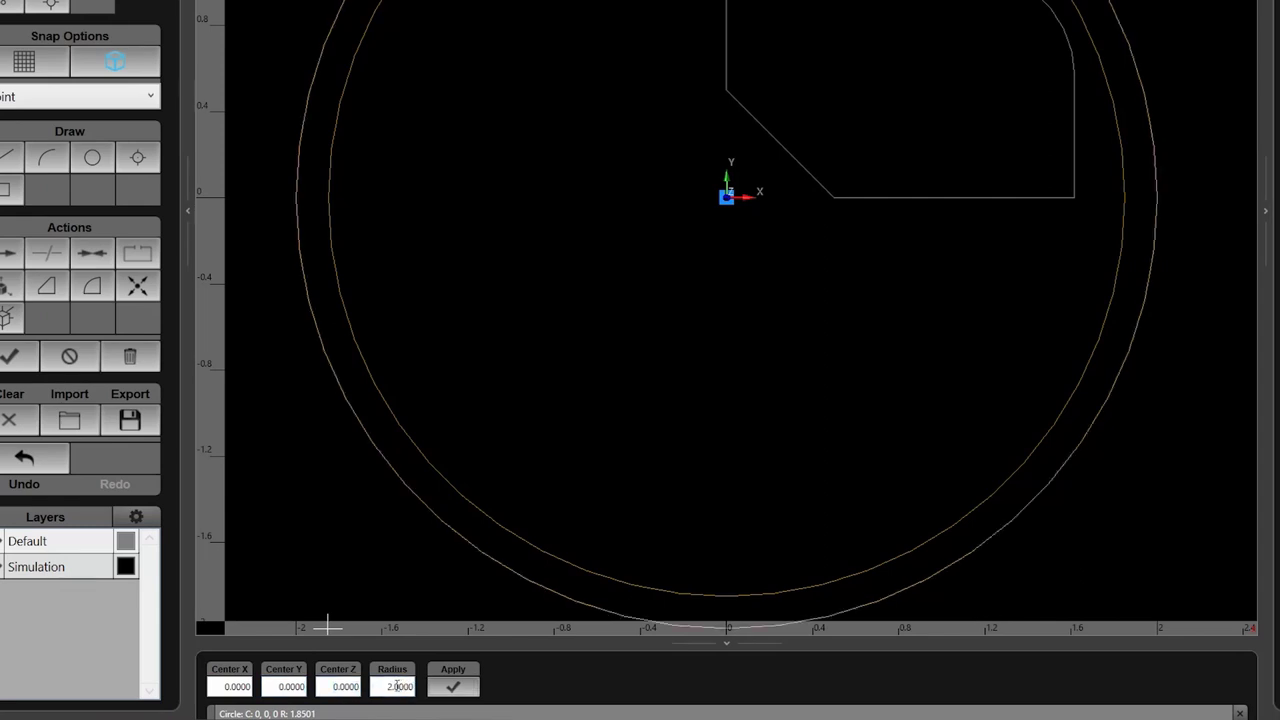
pyautogui.click(452, 687)
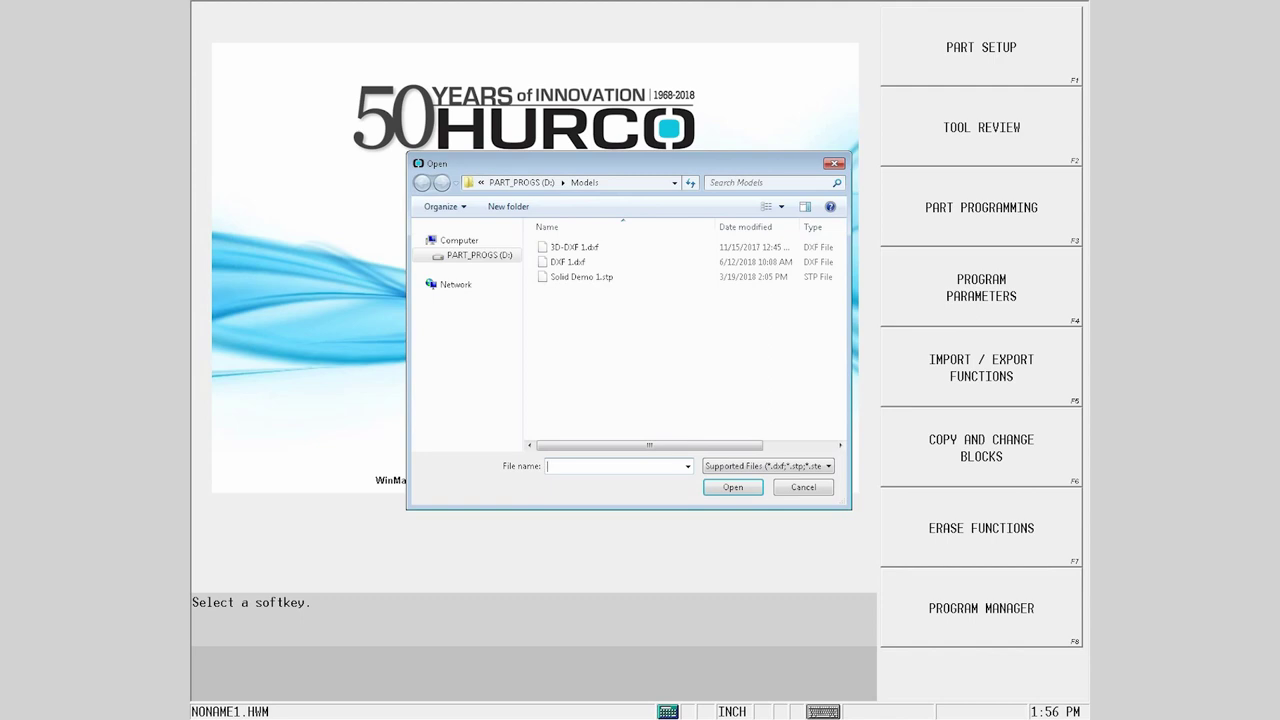
# Import the drawing file DXF 1.dxf from the Models folder
pyautogui.click(571, 264)
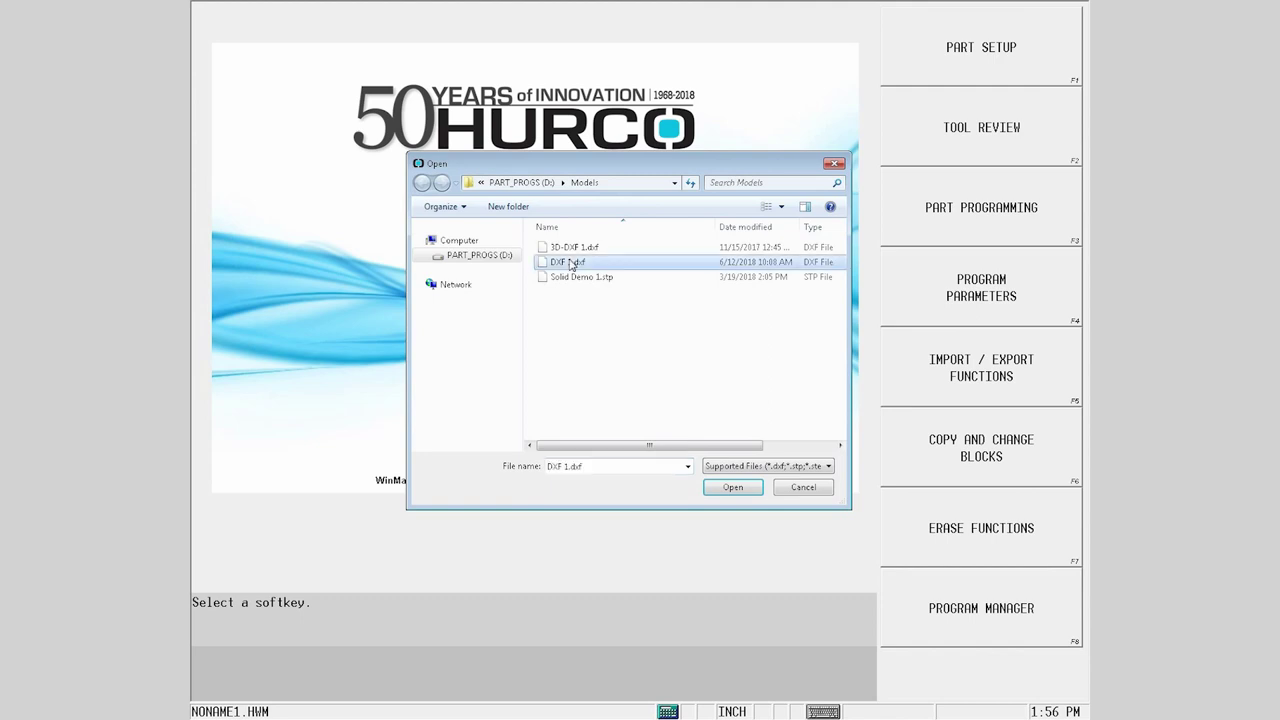
pyautogui.doubleClick(571, 264)
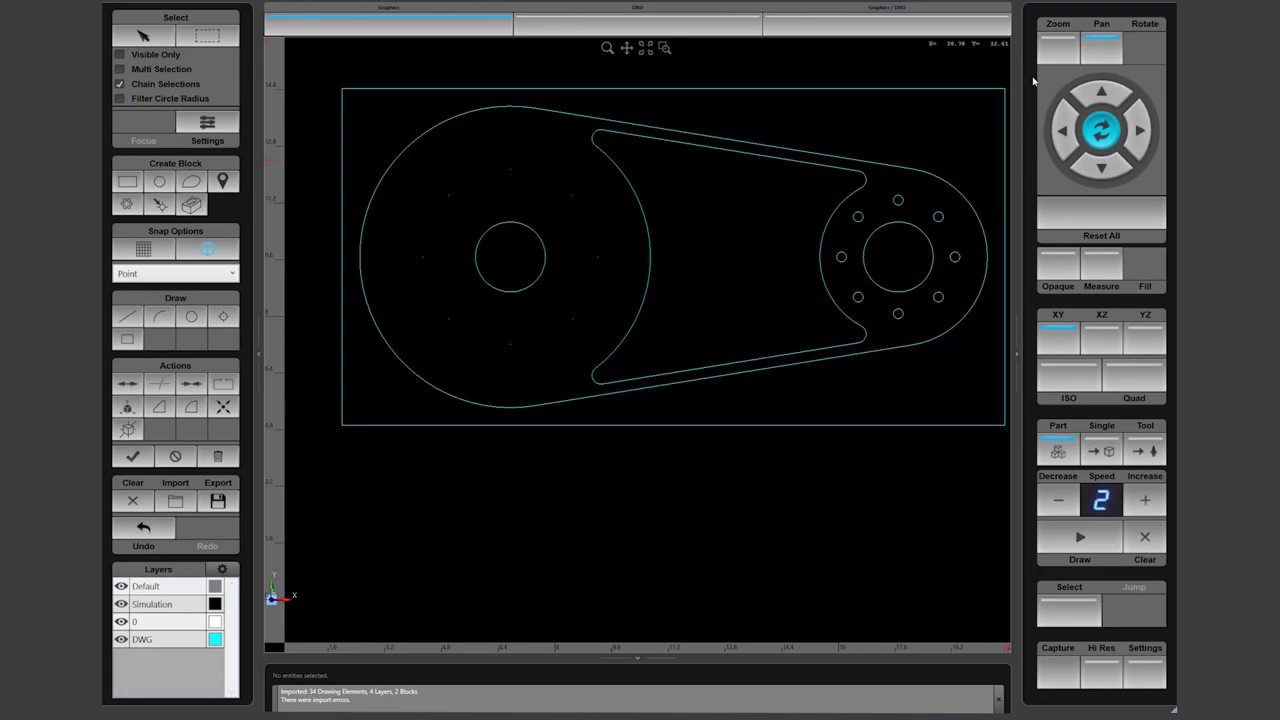
pyautogui.click(1056, 50)
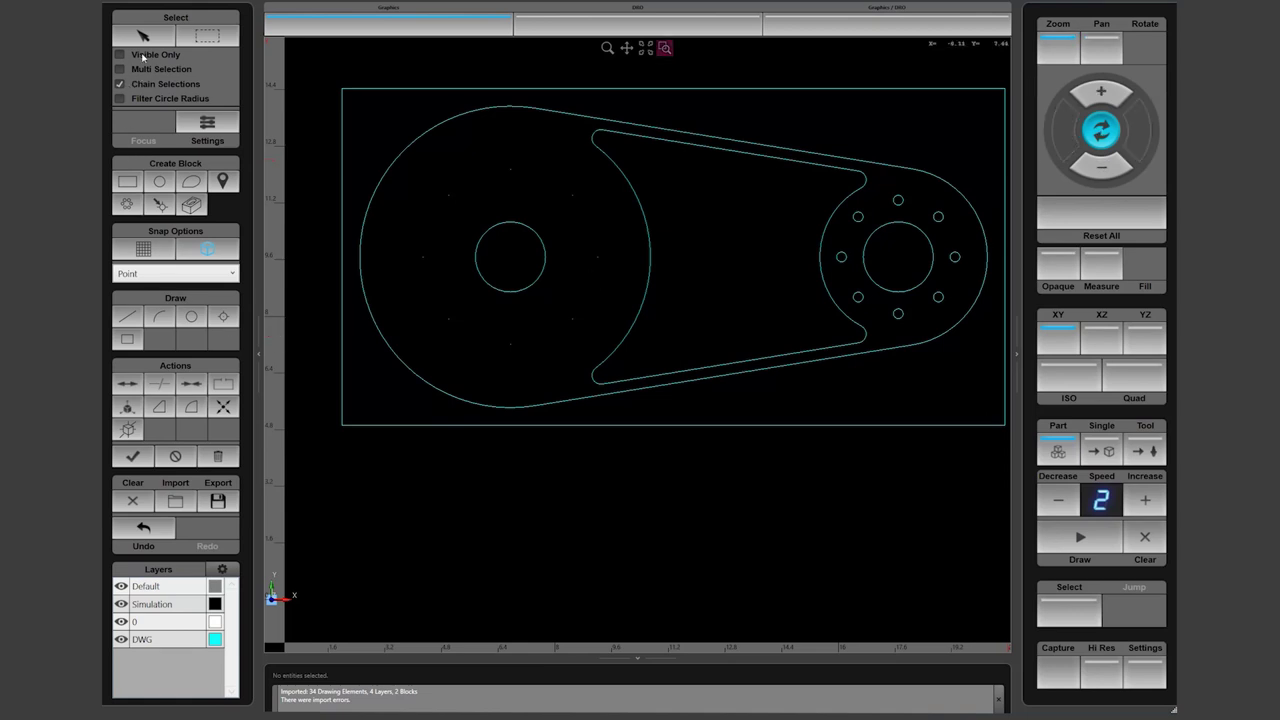
# Select the chained contour of the inner pocket between the two round ends and join it into one entity
pyautogui.click(147, 45)
pyautogui.click(651, 247)
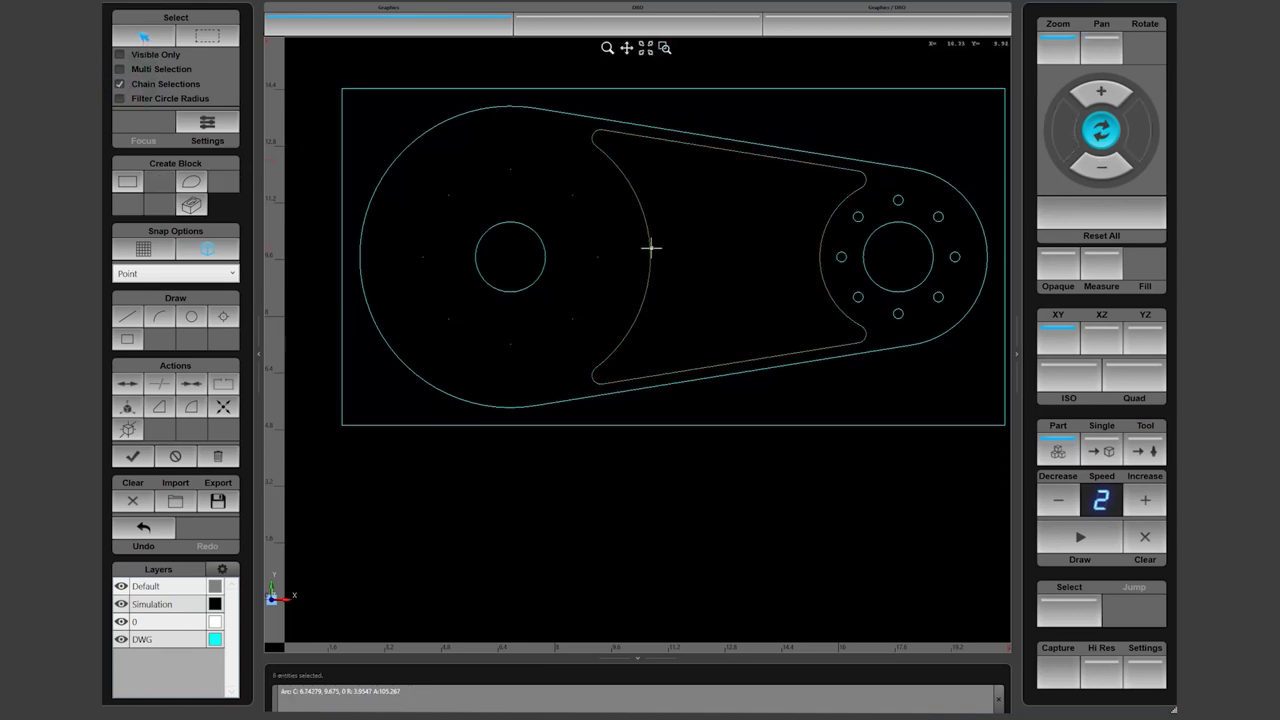
pyautogui.click(190, 383)
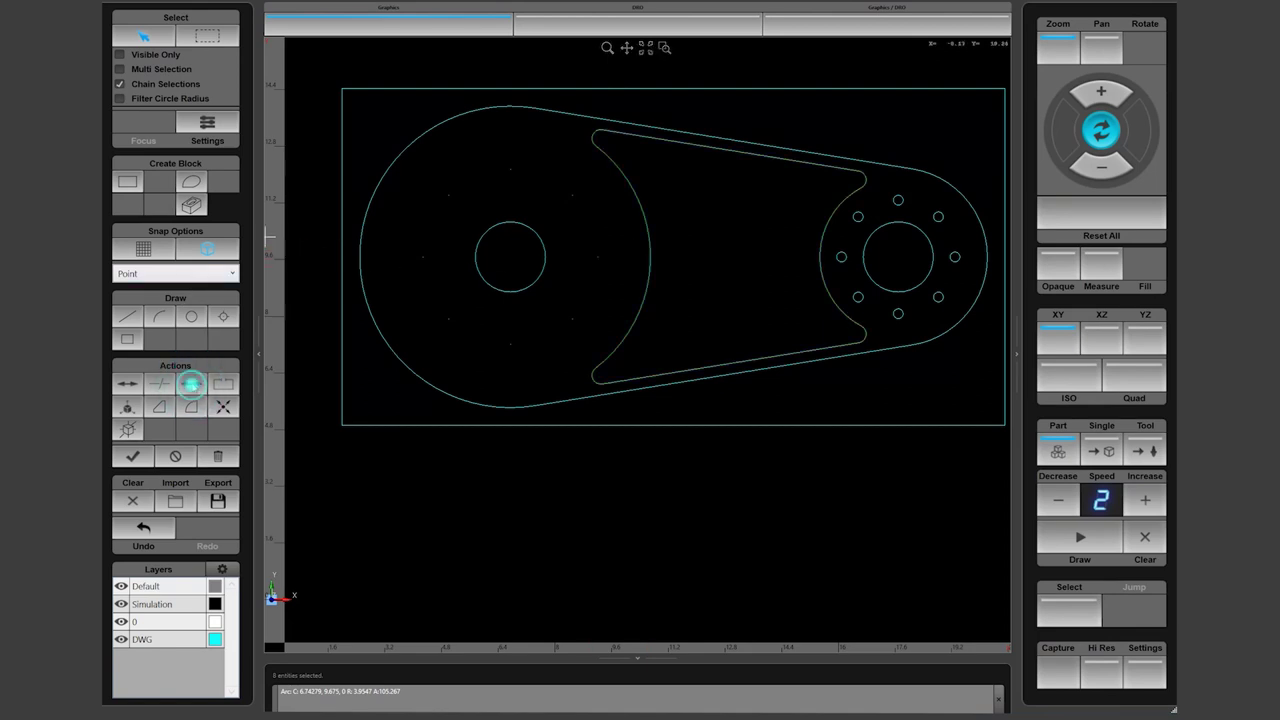
pyautogui.click(637, 192)
# Explode the joined pocket contour into separate entities and select its large left arc
pyautogui.click(226, 406)
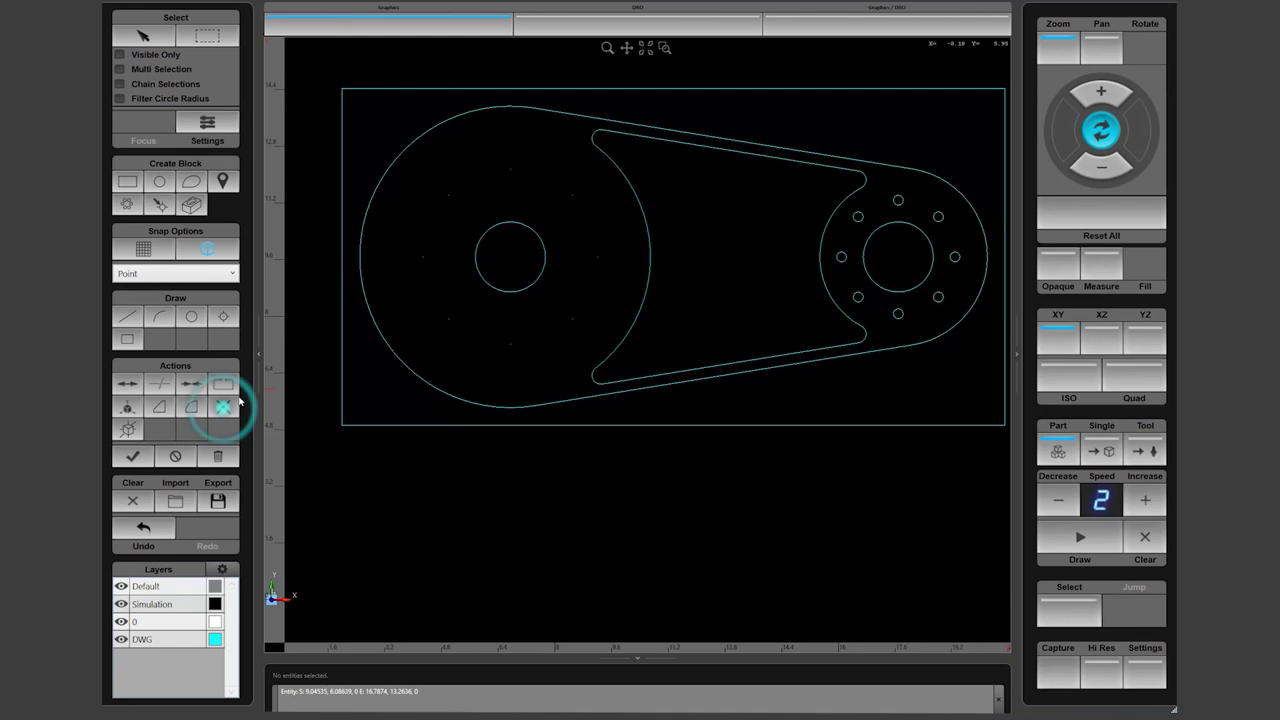
pyautogui.click(643, 217)
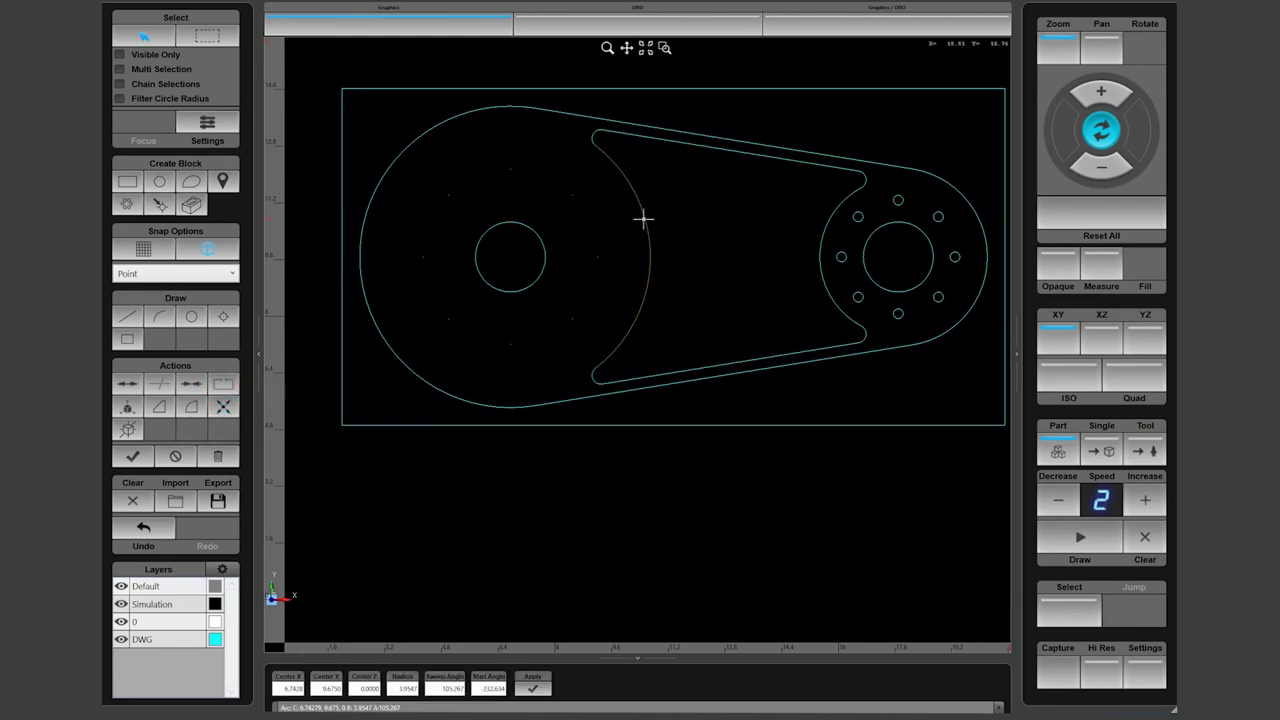
# Pick a small hole on the right bolt circle and set Filter Circle Radius to its radius, 0.1394
pyautogui.click(857, 216)
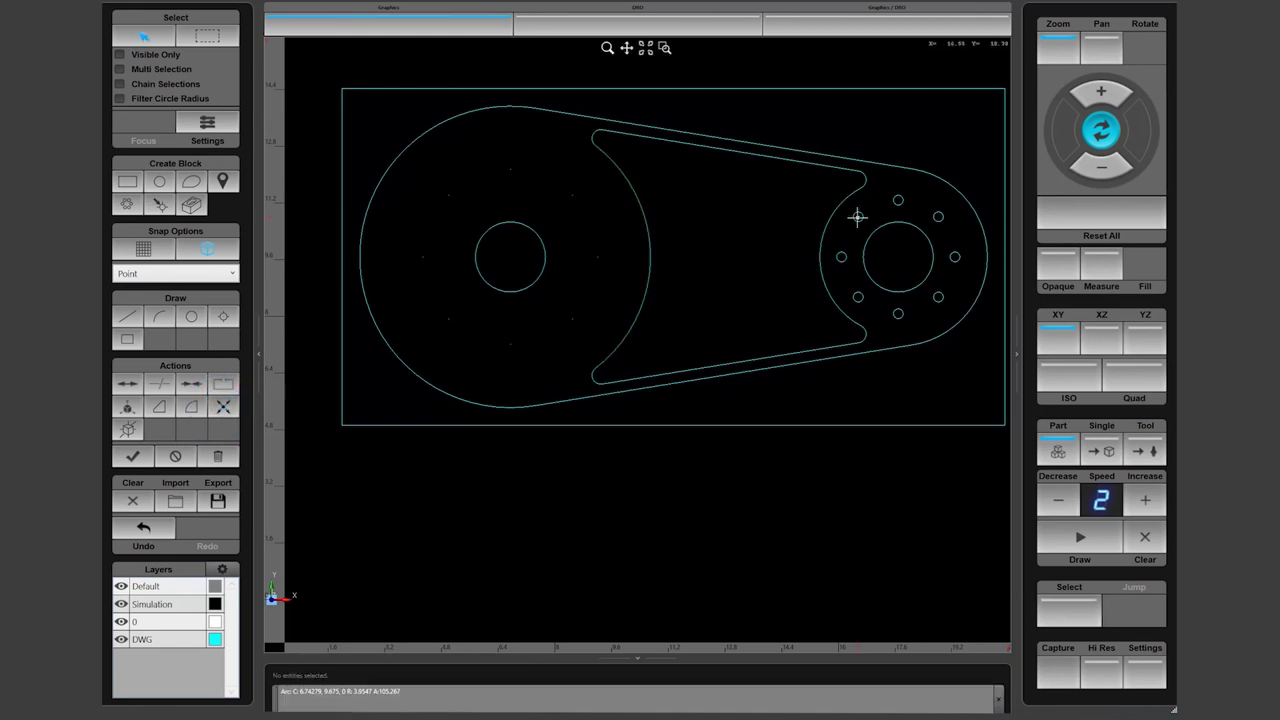
pyautogui.click(857, 216)
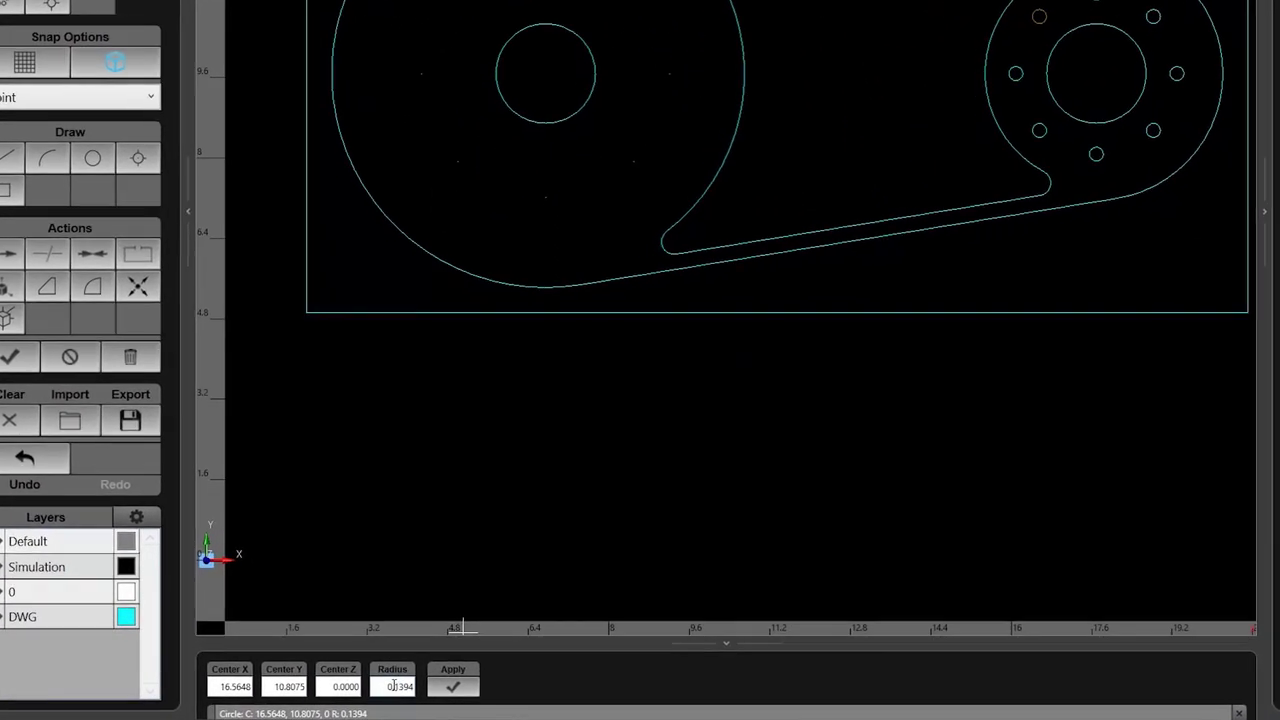
pyautogui.doubleClick(403, 688)
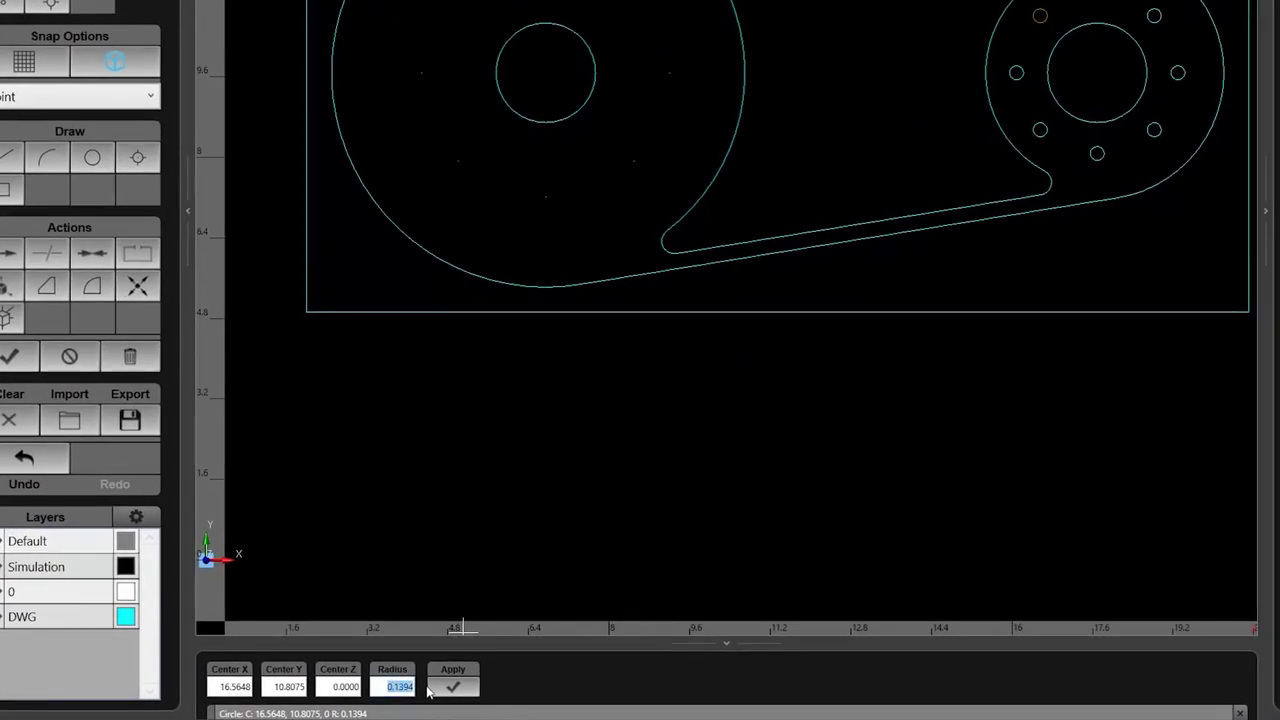
pyautogui.click(115, 215)
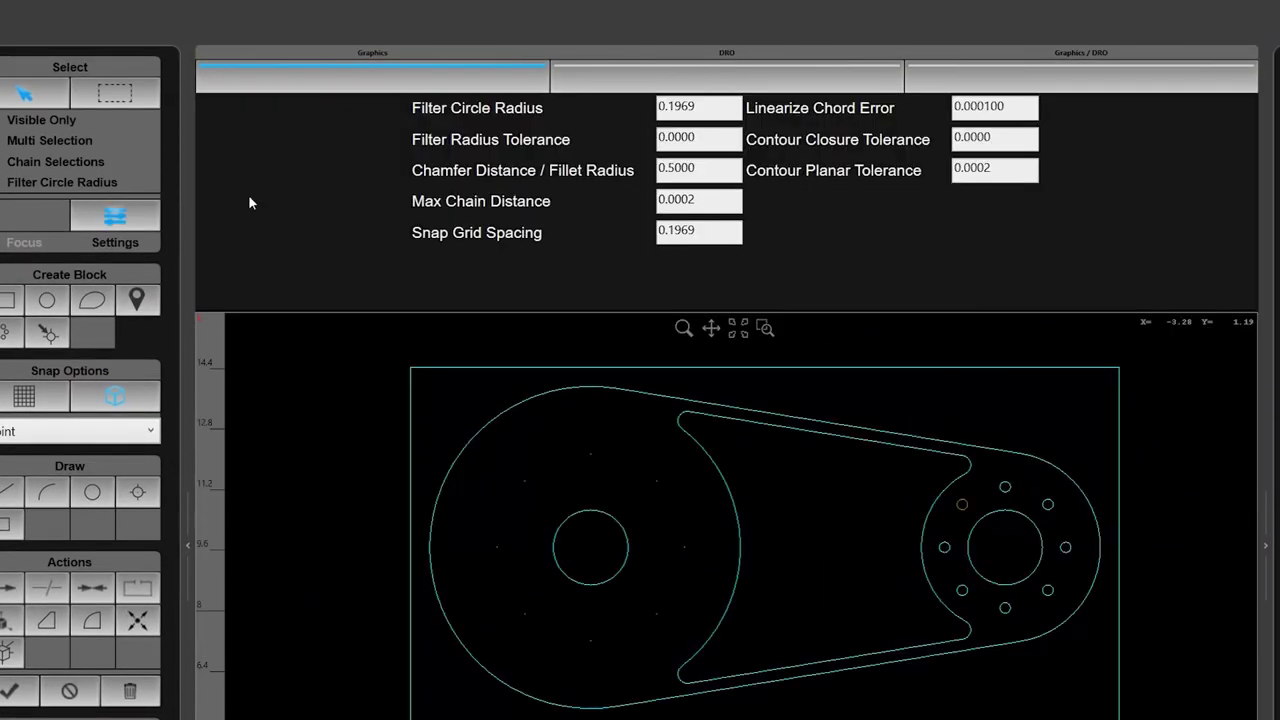
pyautogui.moveTo(687, 112); pyautogui.dragTo(675, 114)
pyautogui.write('1394')
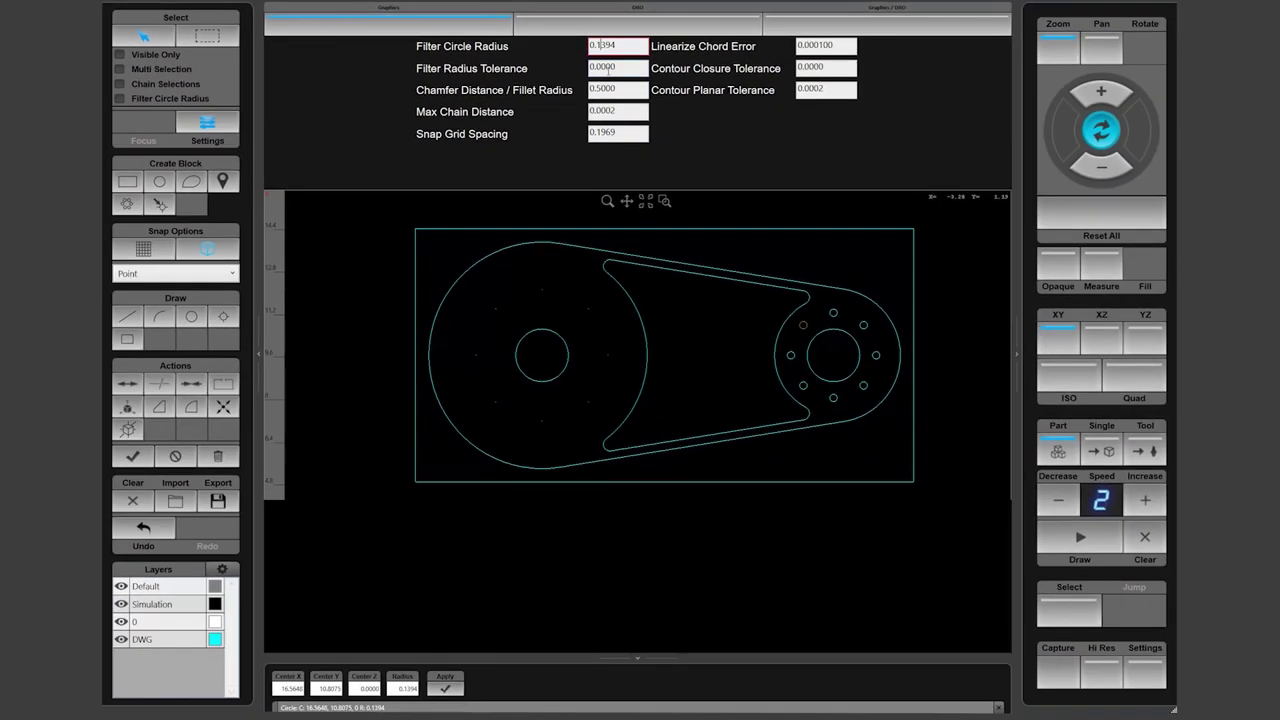
# Enable the circle radius filter and window-select the right end of the part to pick its small holes
pyautogui.click(120, 98)
pyautogui.click(207, 36)
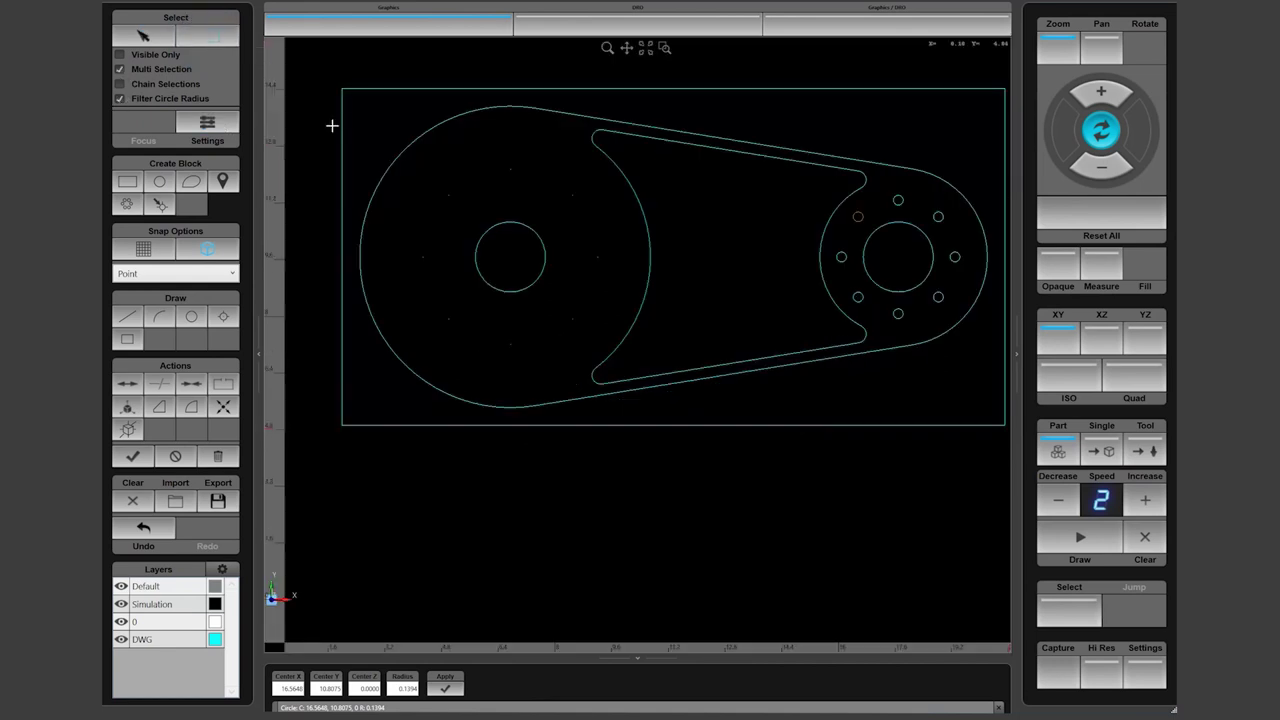
pyautogui.moveTo(677, 96); pyautogui.dragTo(990, 362)
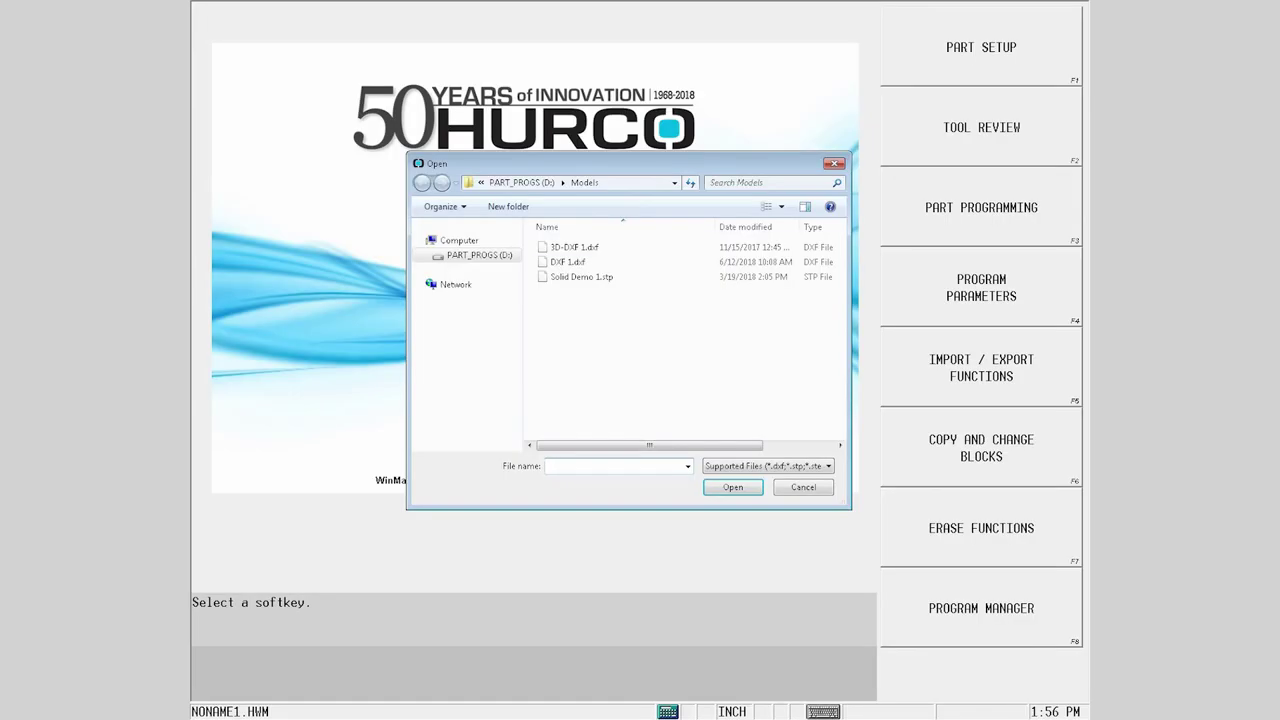
# Import 3D-DXF 1.dxf from the Models folder and select the lower arc of the central bore
pyautogui.click(574, 247)
pyautogui.click(733, 487)
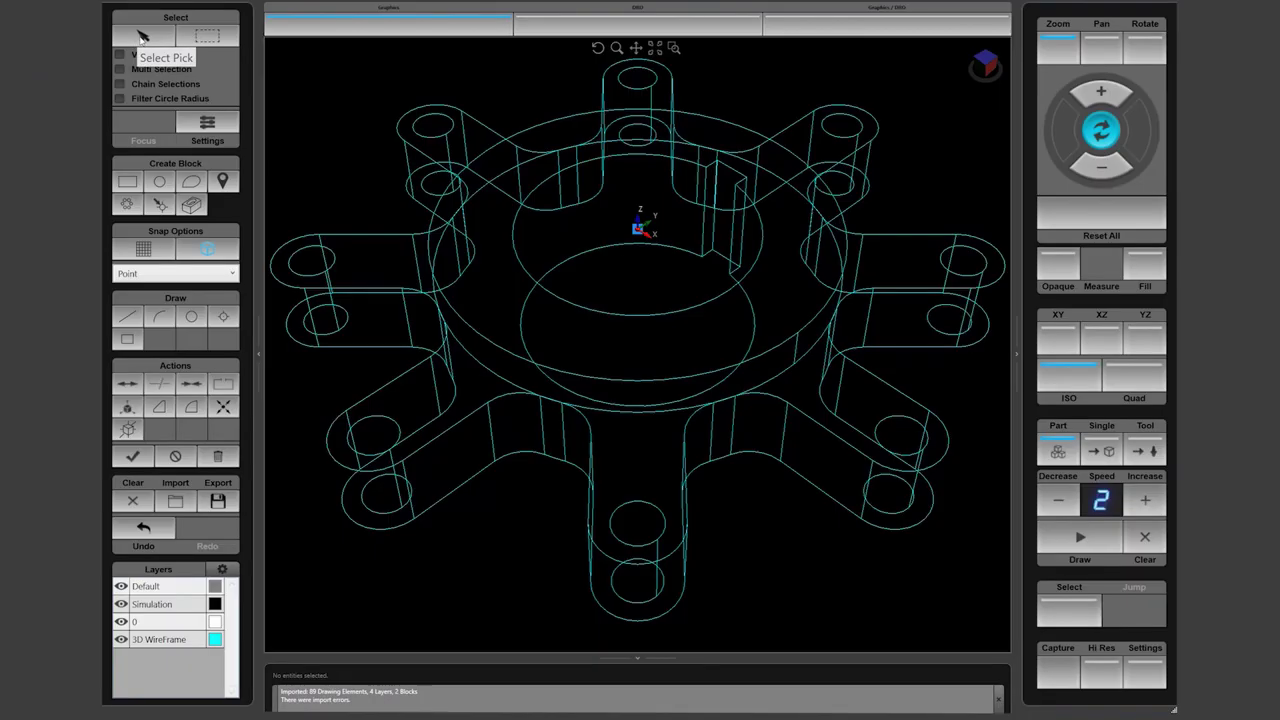
pyautogui.click(142, 36)
pyautogui.click(522, 320)
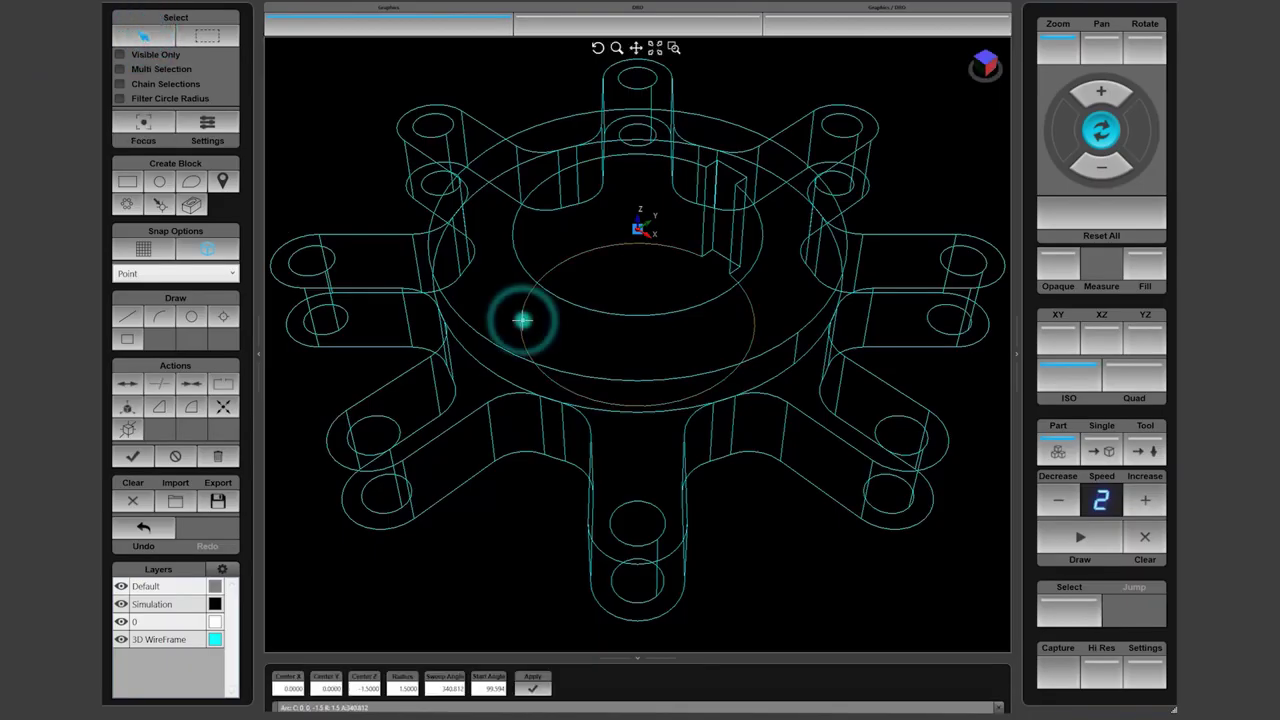
# Create a Mill Circle block from the selected lower bore arc, picking the bore's upper circle as the Z start
pyautogui.click(159, 182)
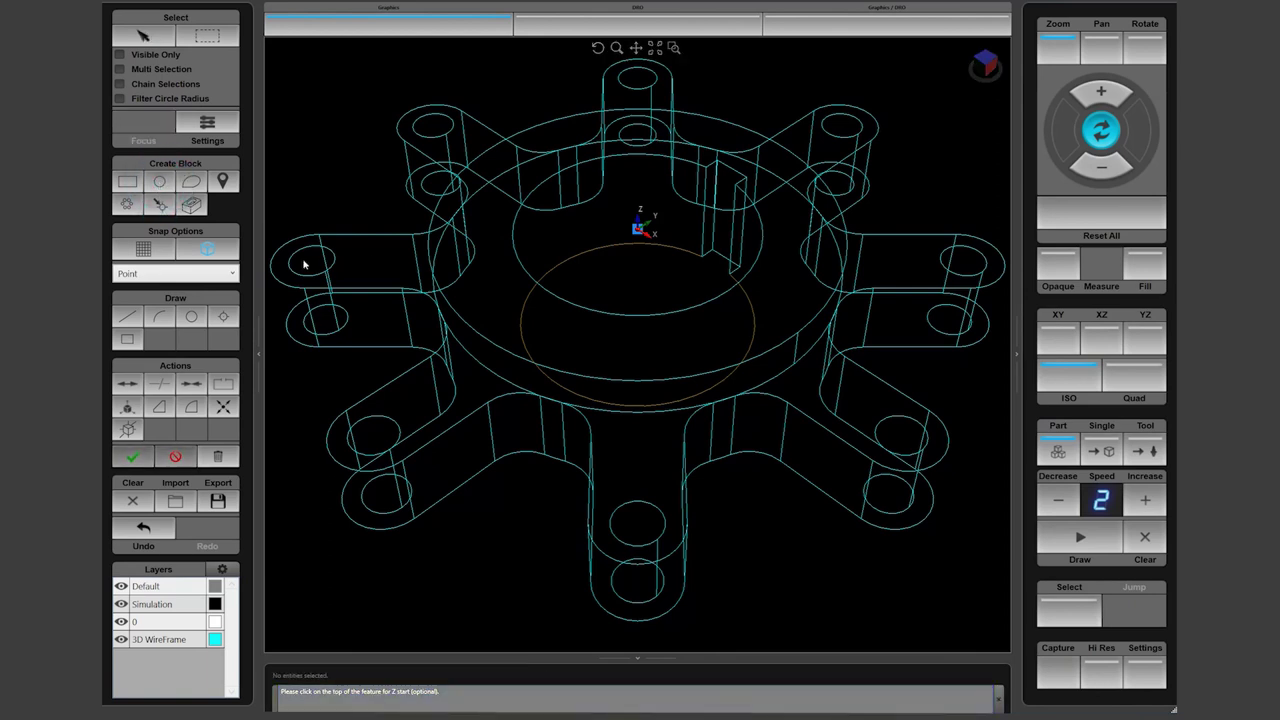
pyautogui.click(511, 233)
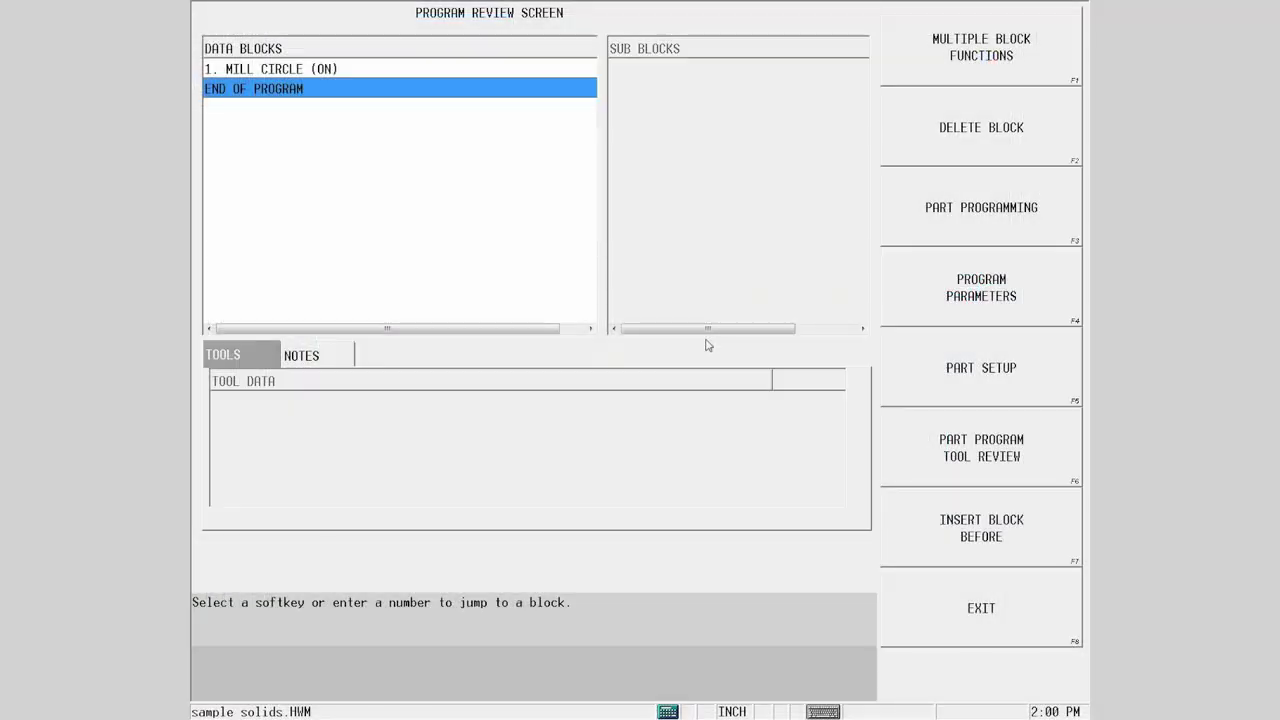
# Open Mill Circle block 1 for editing and assign tool 2001, the 0.3750 end mill, to its roughing pass
pyautogui.press('1')
pyautogui.press('Return')
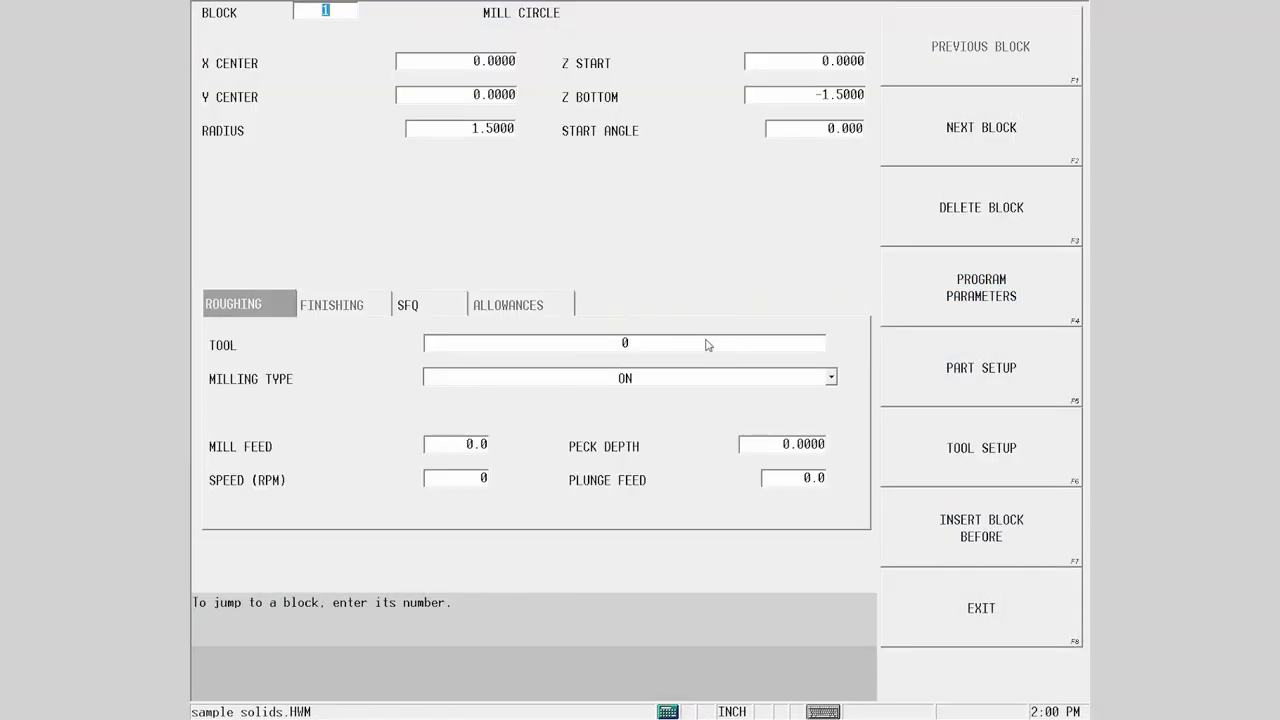
pyautogui.click(640, 340)
pyautogui.write('2001')
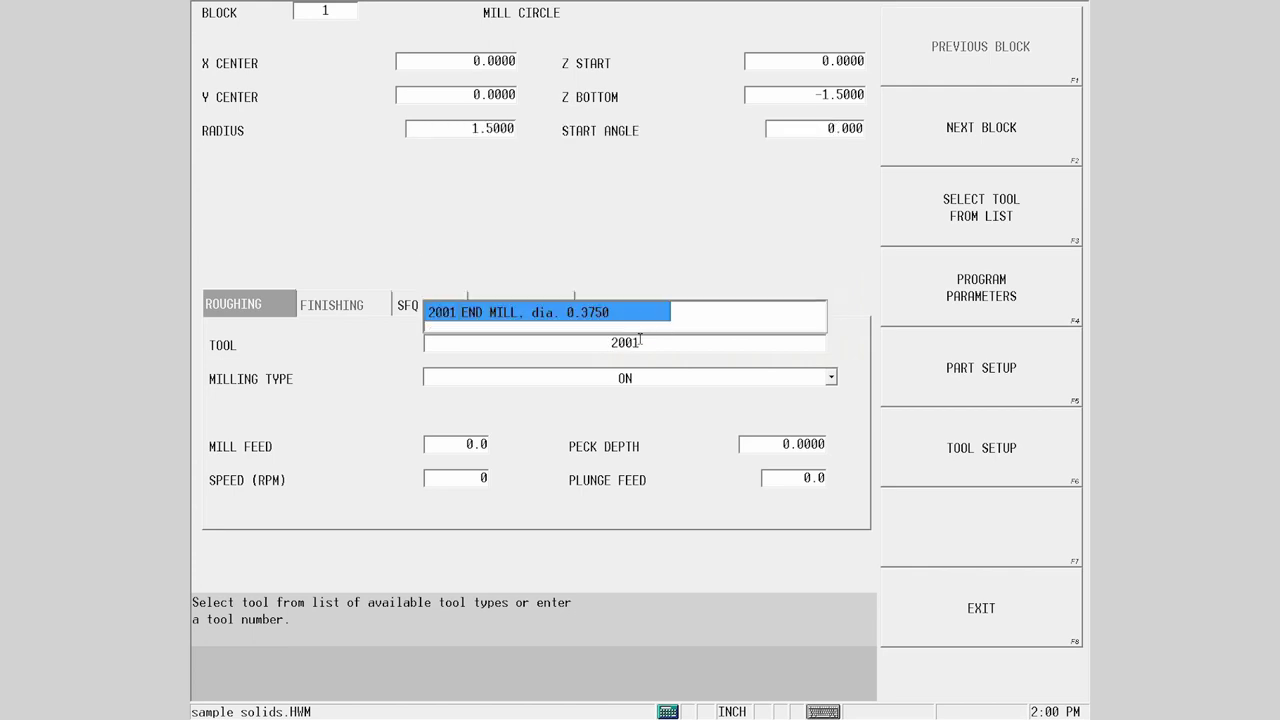
pyautogui.press('Return')
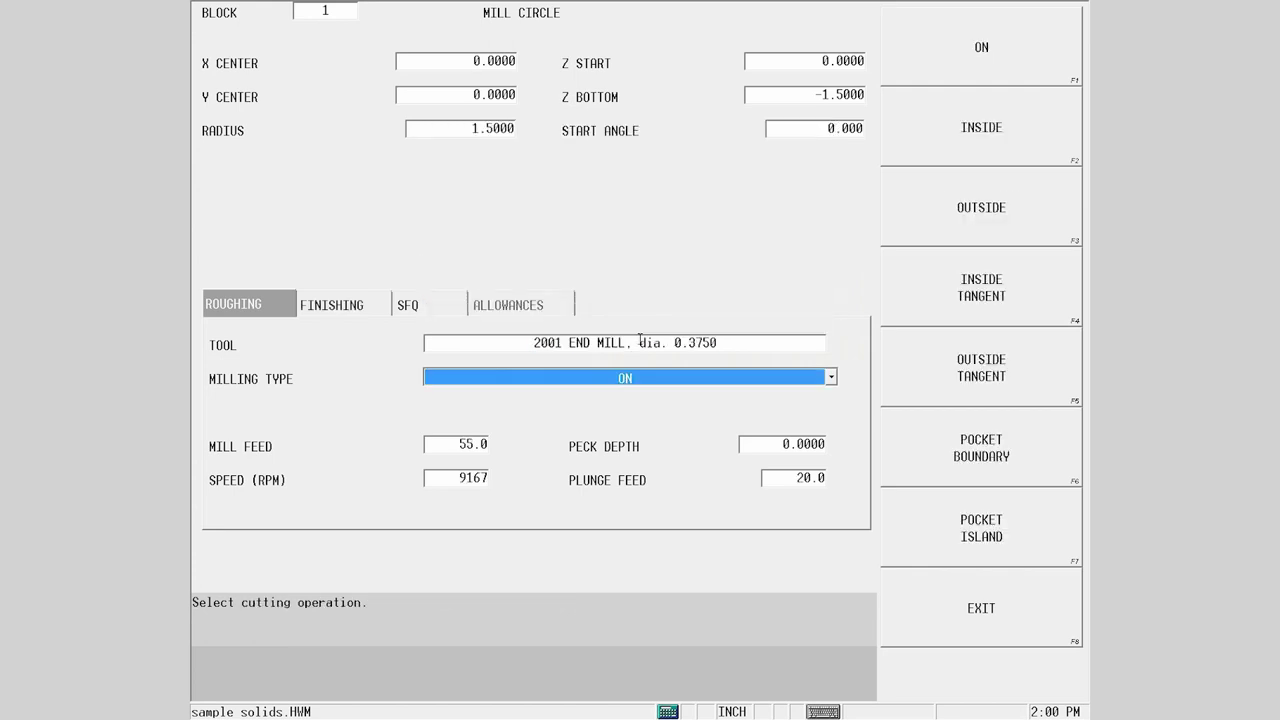
# Set the circle's roughing to Pocket Boundary milling with the AdaptiPath 1-Way pocket type and a 12% target step over
pyautogui.click(1004, 465)
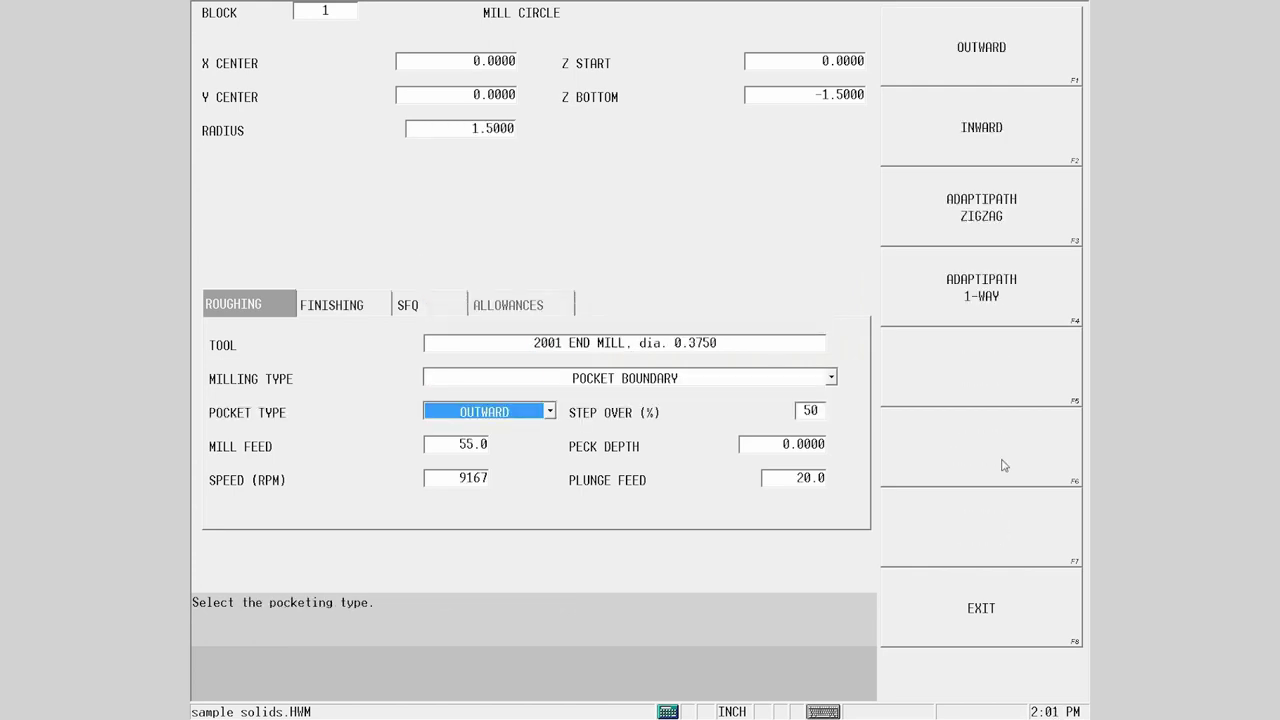
pyautogui.click(1014, 313)
pyautogui.click(812, 410)
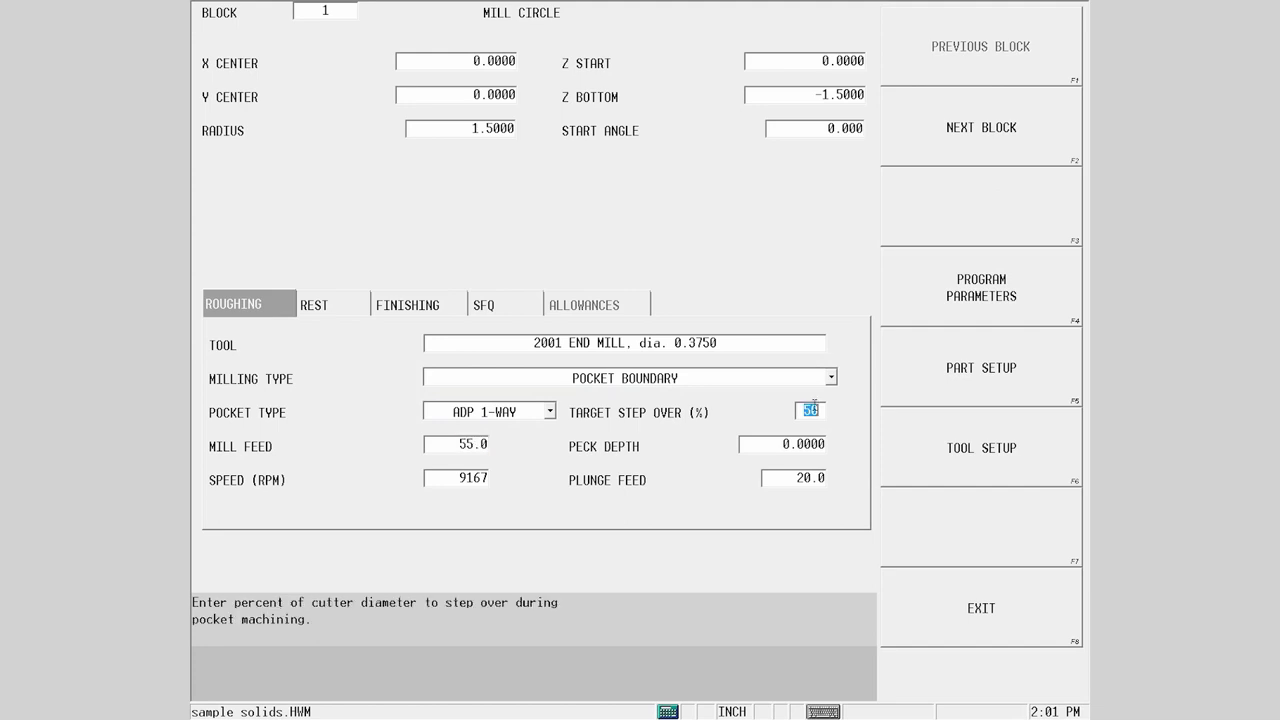
pyautogui.write('12')
pyautogui.press('Return')
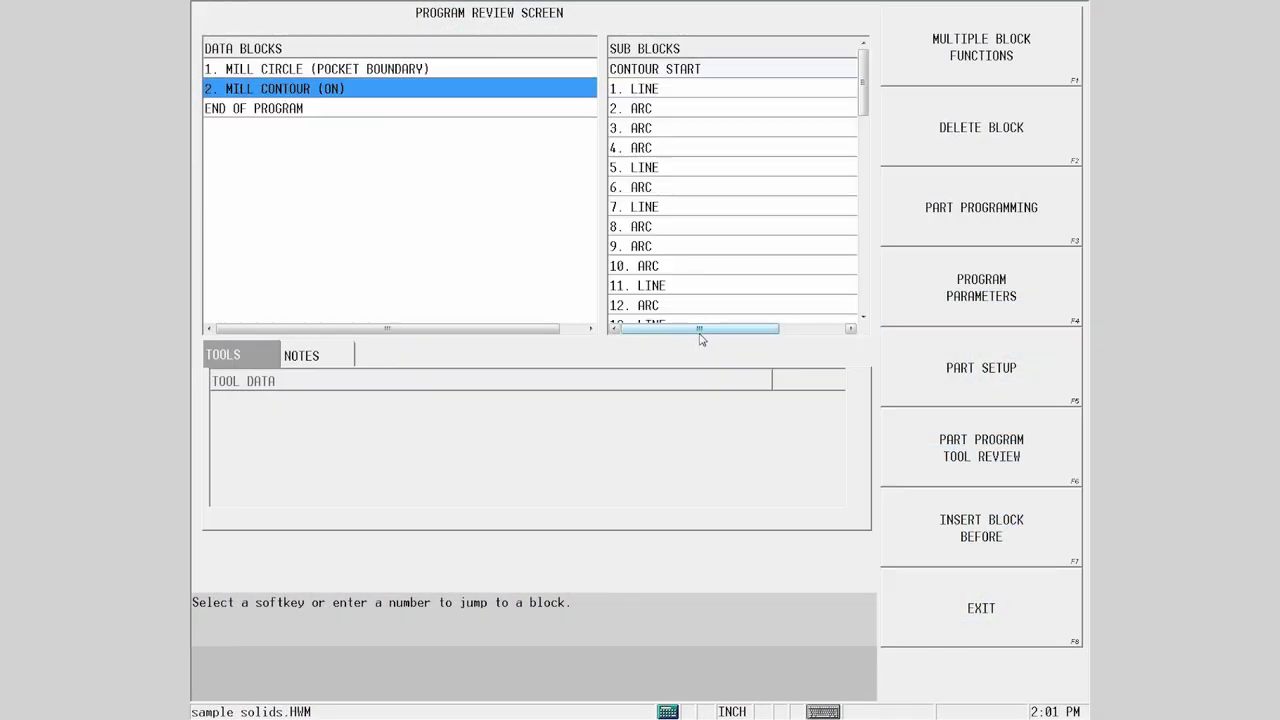
# Open Mill Contour block 2 for editing and enter tool 2001 for its roughing pass
pyautogui.press('Return')
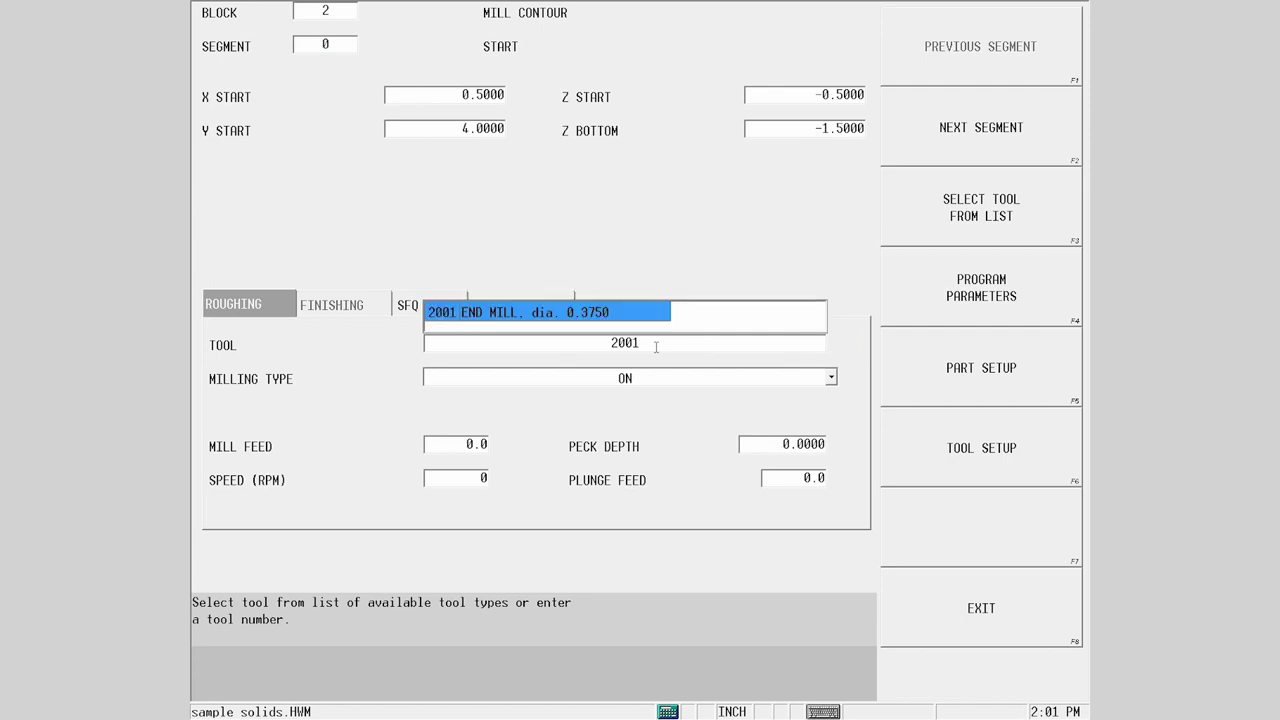